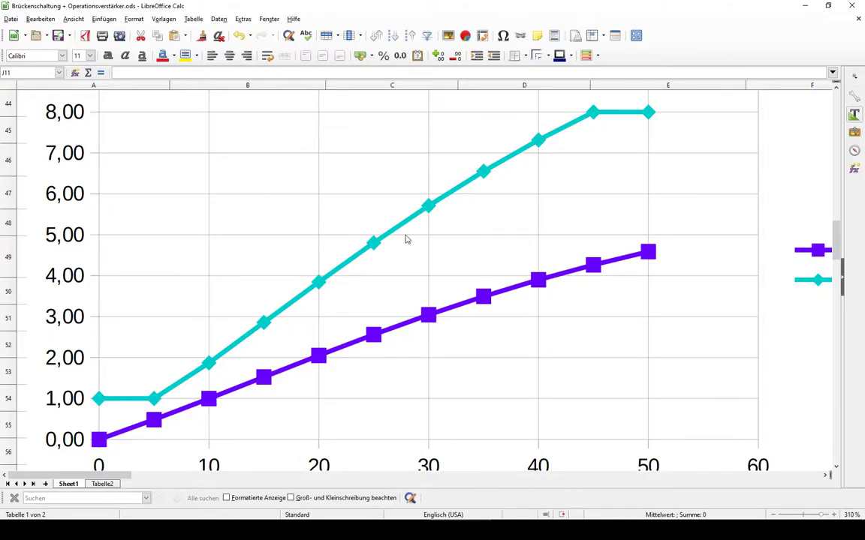
- Examine the output and bridge voltage chart and the temperature steps in A30:A40 of its value table
scroll(361, 226, "down", 6)
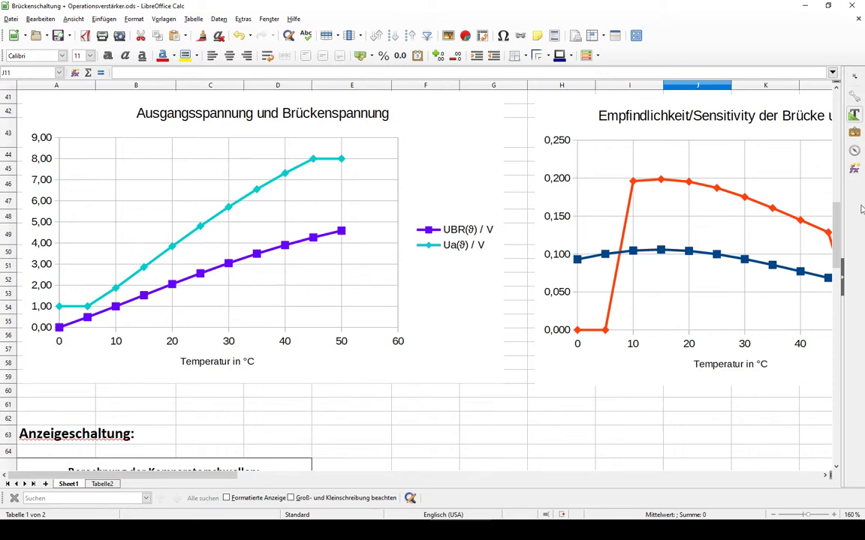
left_click_drag(834, 221, 835, 170)
left_click_drag(54, 276, 414, 375)
left_click(414, 375)
left_click_drag(47, 276, 52, 421)
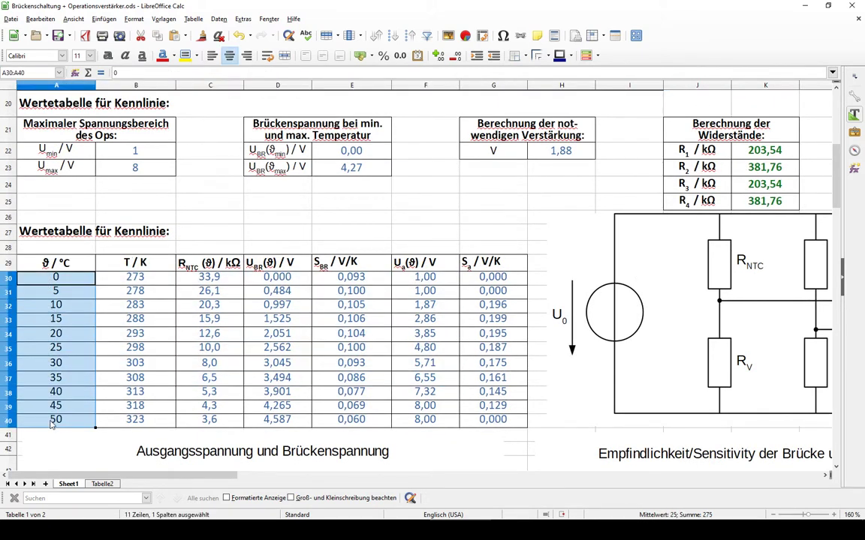
left_click(54, 291)
key("Down")
key("Down")
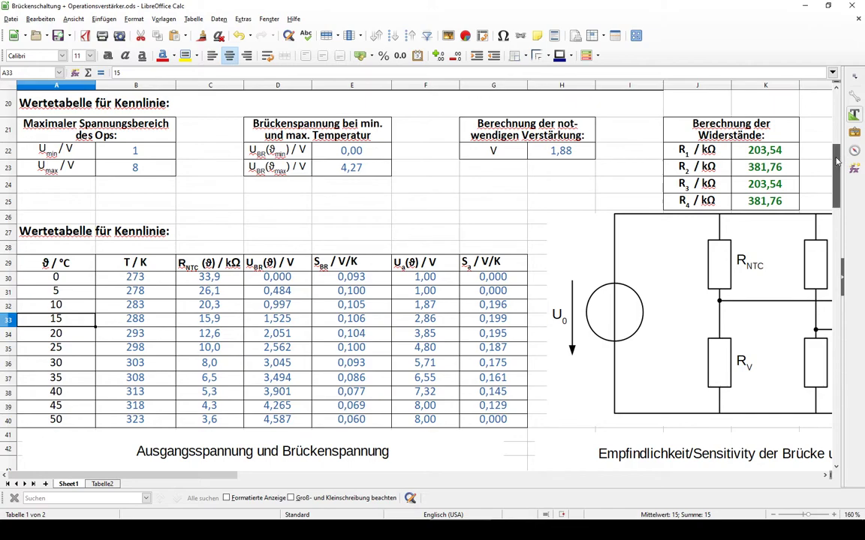
- Examine the finer value table starting at row 84, including its temperature steps in column A
left_click_drag(838, 164, 858, 329)
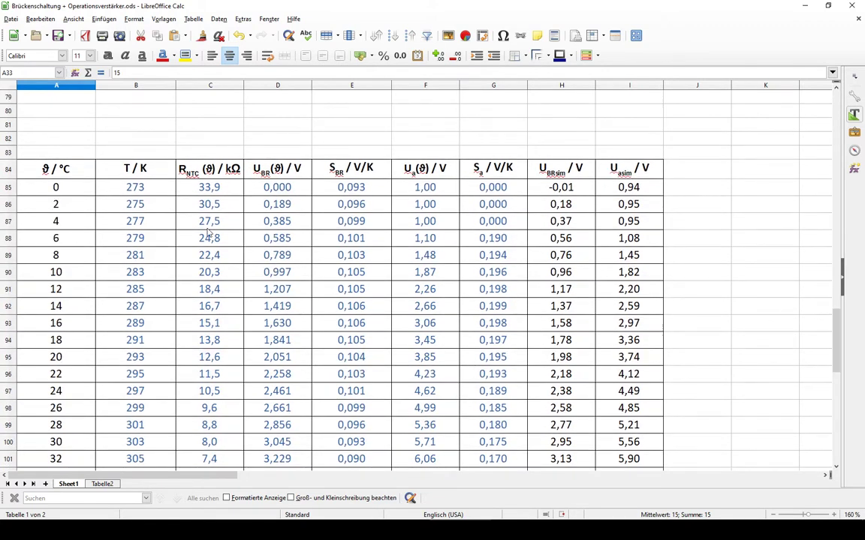
scroll(108, 204, "down", 1)
left_click_drag(56, 144, 50, 350)
scroll(60, 250, "down", 1)
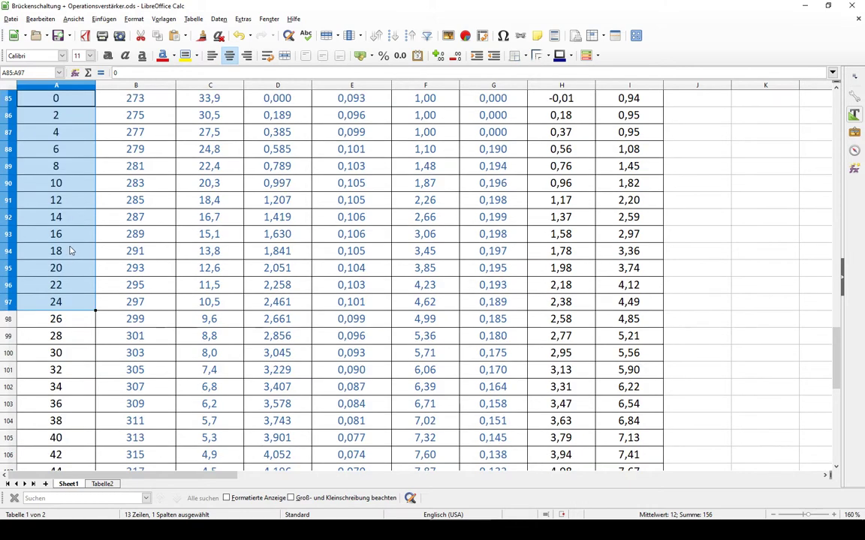
scroll(71, 250, "up", 1)
left_click(56, 179)
left_click(72, 191)
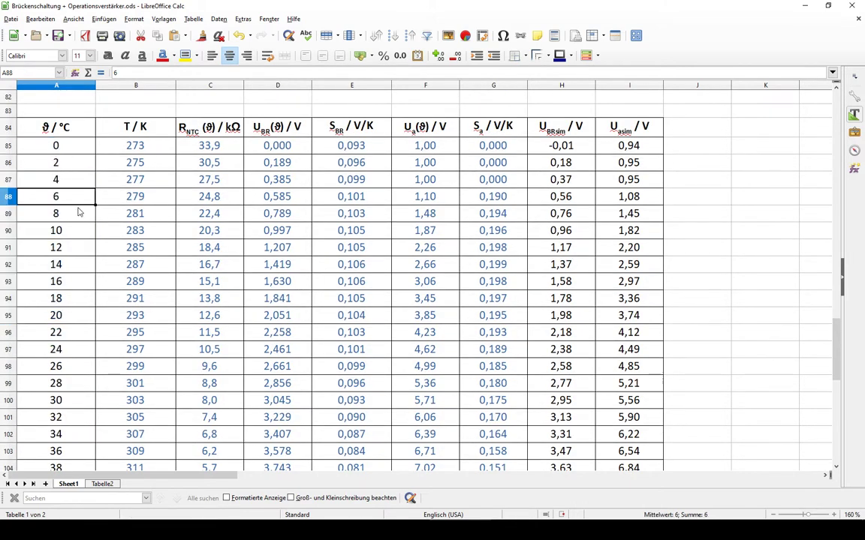
scroll(151, 195, "down", 1)
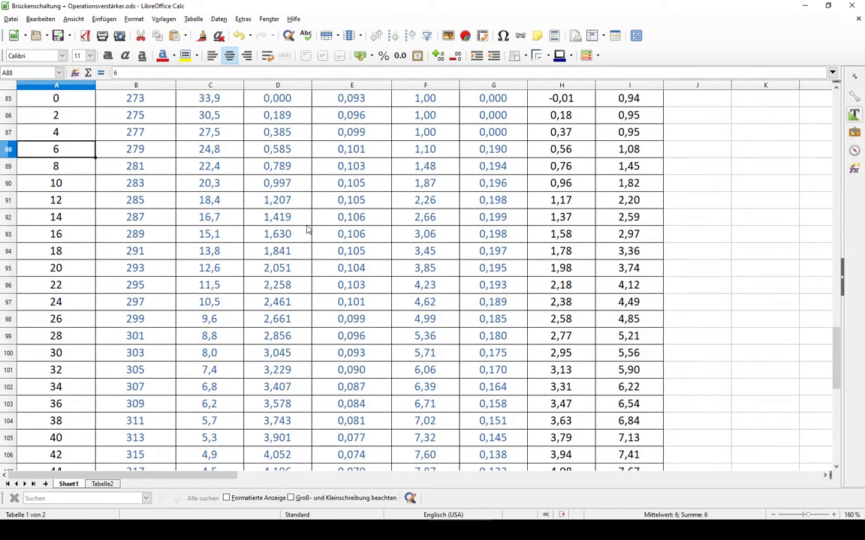
scroll(304, 224, "down", 1, "ctrl")
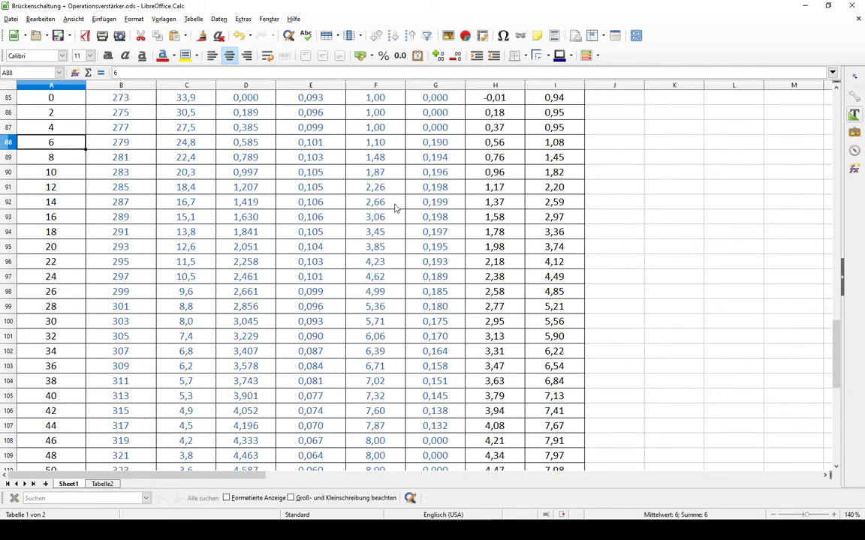
scroll(391, 204, "down", 1, "ctrl")
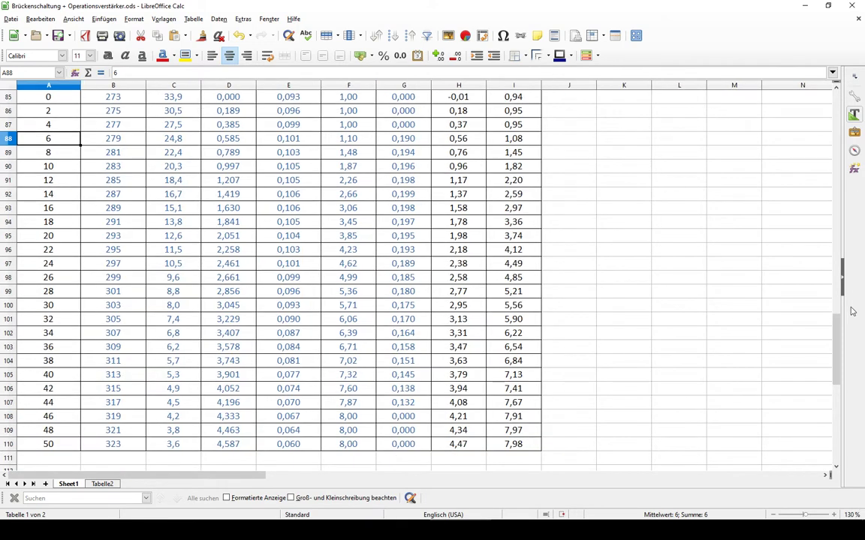
left_click_drag(837, 338, 837, 334)
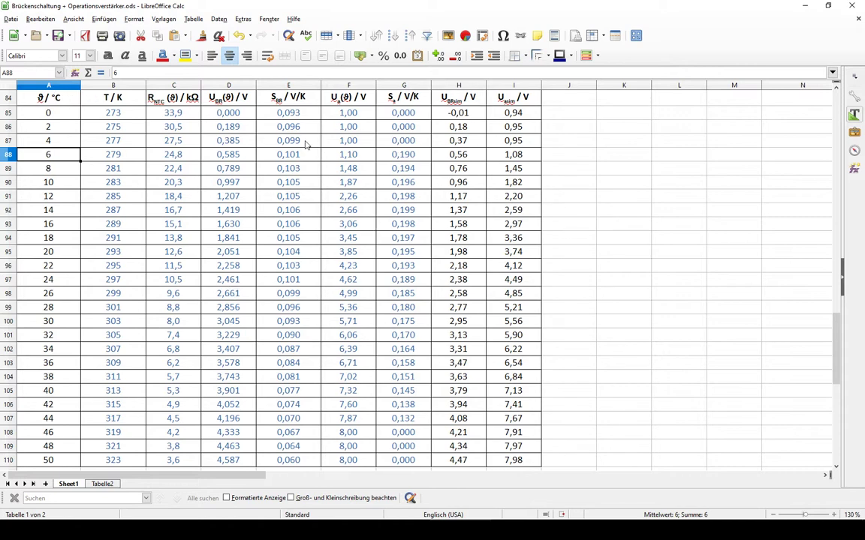
- Inspect the formulas for the bridge sensitivity and NTC resistance, and compare the calculated UBR(ϑ) and Ua(ϑ) columns
left_click(267, 127)
left_click(266, 224)
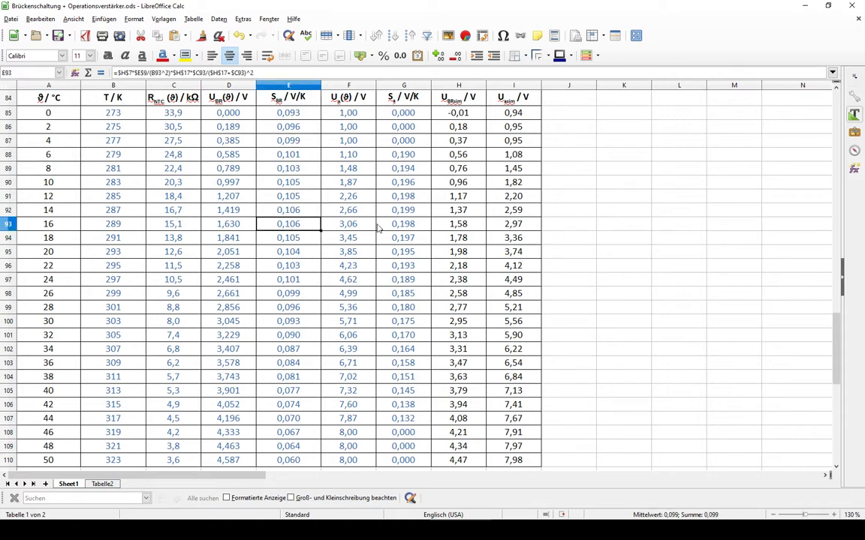
left_click(379, 228)
left_click(239, 197)
left_click(171, 182)
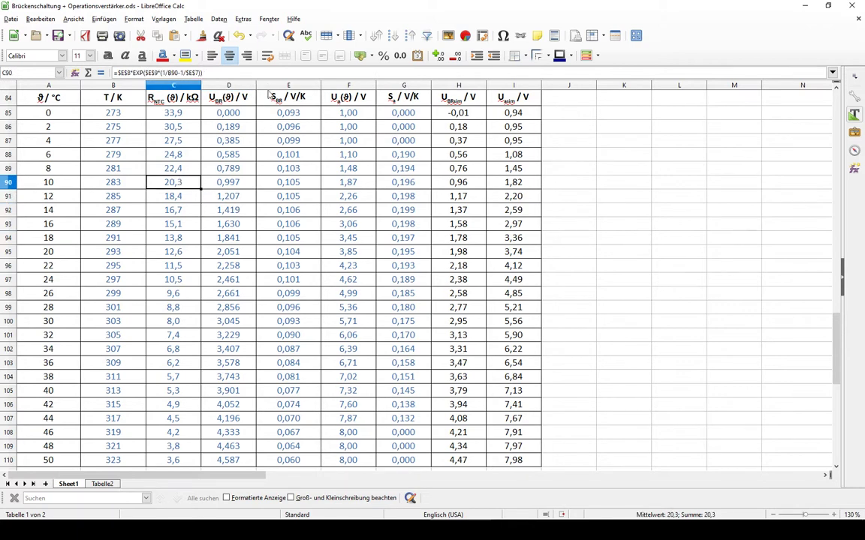
left_click(225, 86)
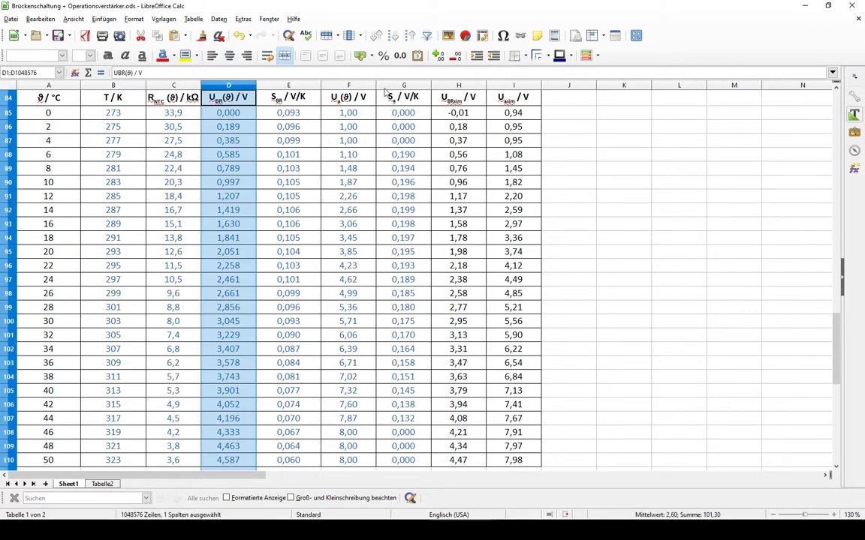
left_click(325, 85)
left_click(223, 87)
left_click(322, 85)
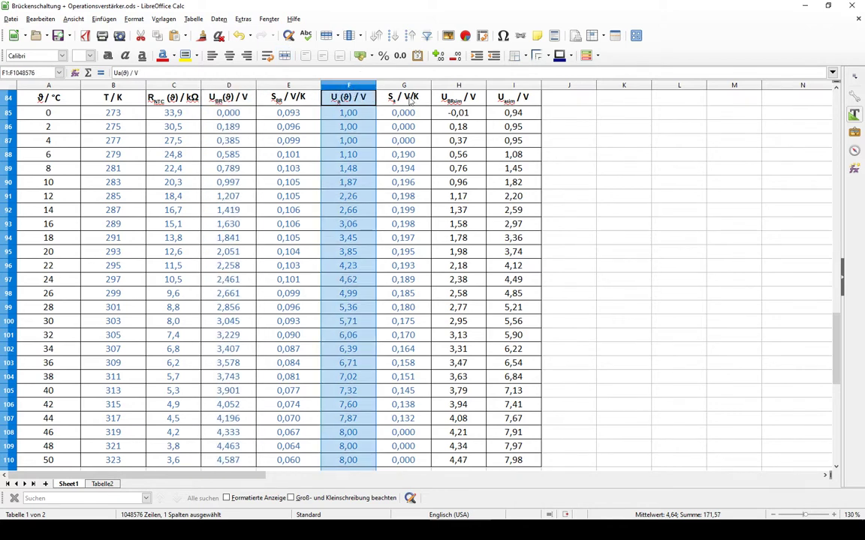
- Clear the simulated UBRsim and Uasim values in H85:I110
left_click_drag(454, 113, 528, 466)
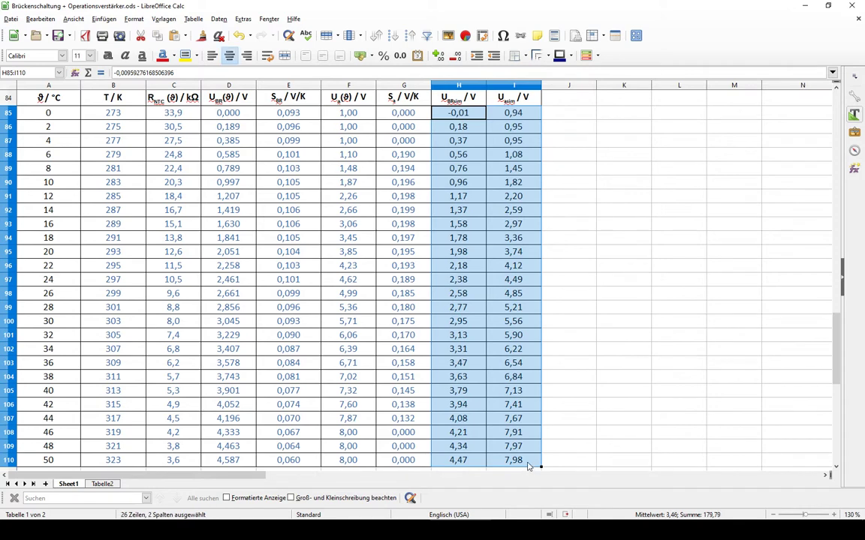
key("Delete")
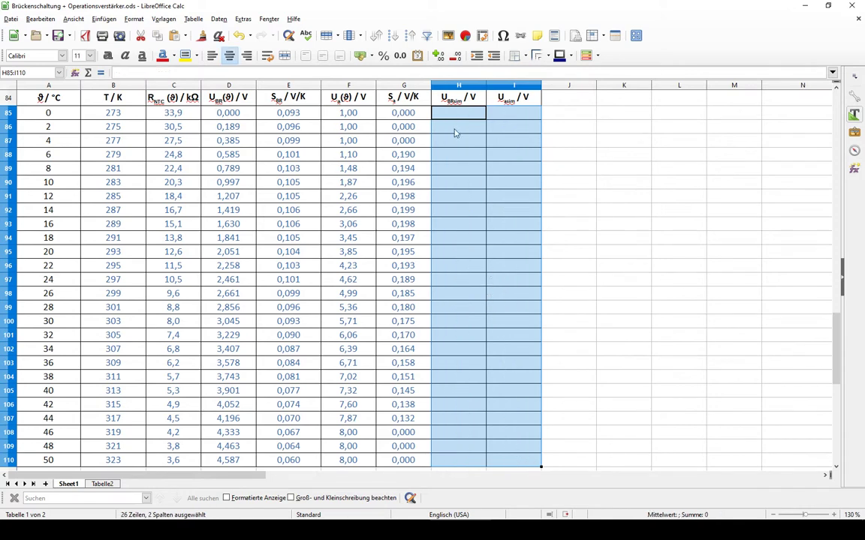
left_click(457, 127)
- Review the empty UBRsim and Uasim columns and the temperature range and step size in column A
left_click(463, 94)
left_click(514, 105)
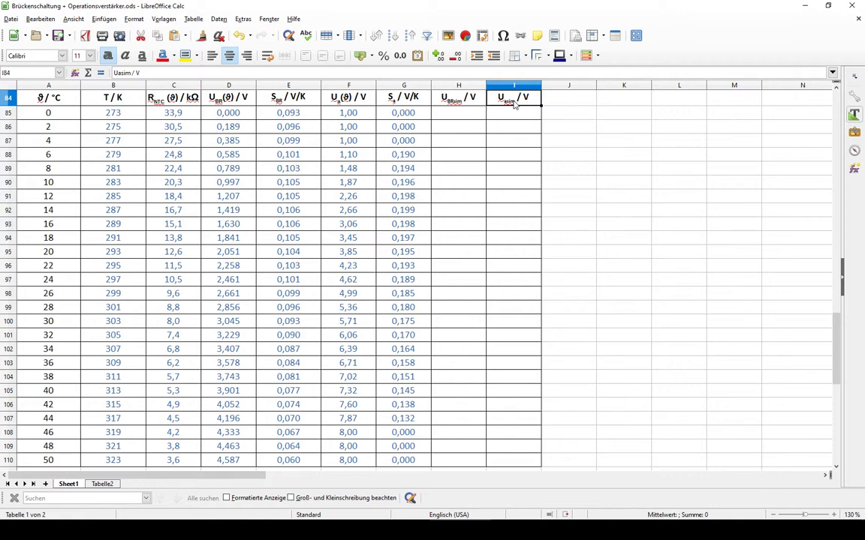
left_click(459, 103)
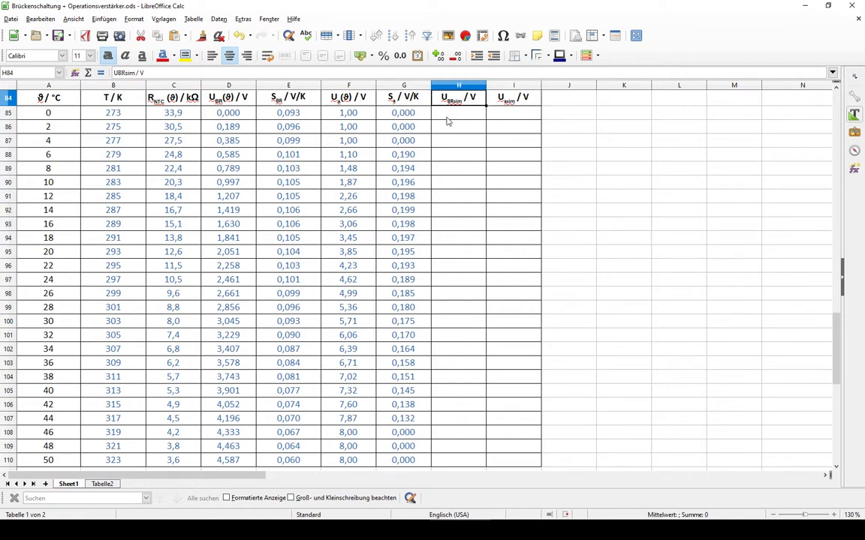
left_click(516, 109)
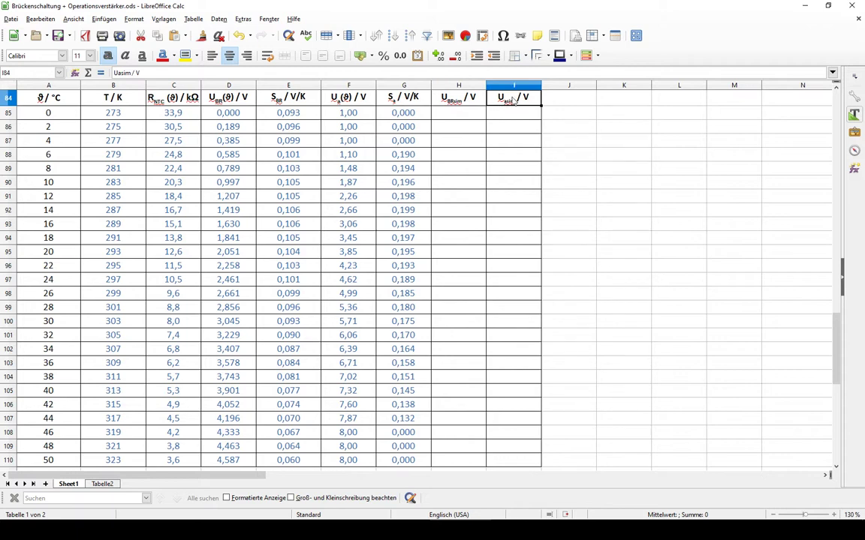
left_click(451, 198)
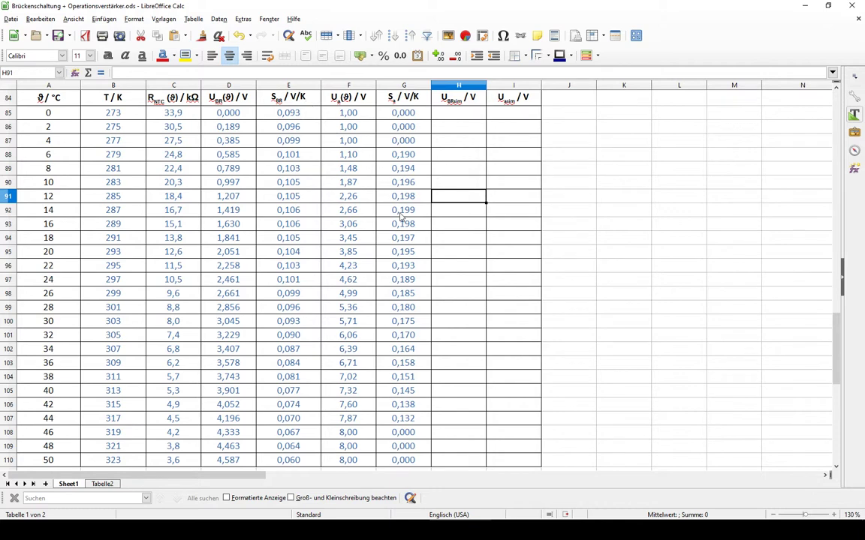
left_click_drag(455, 112, 494, 264)
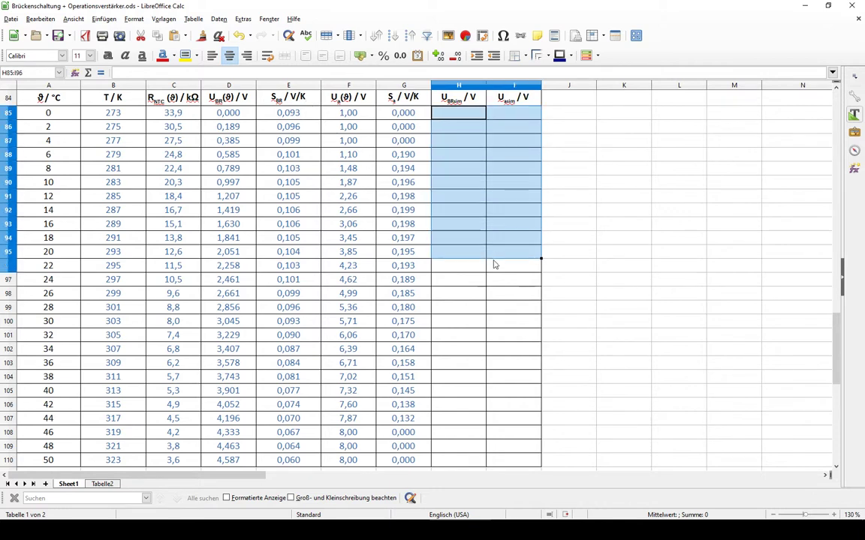
left_click(493, 265)
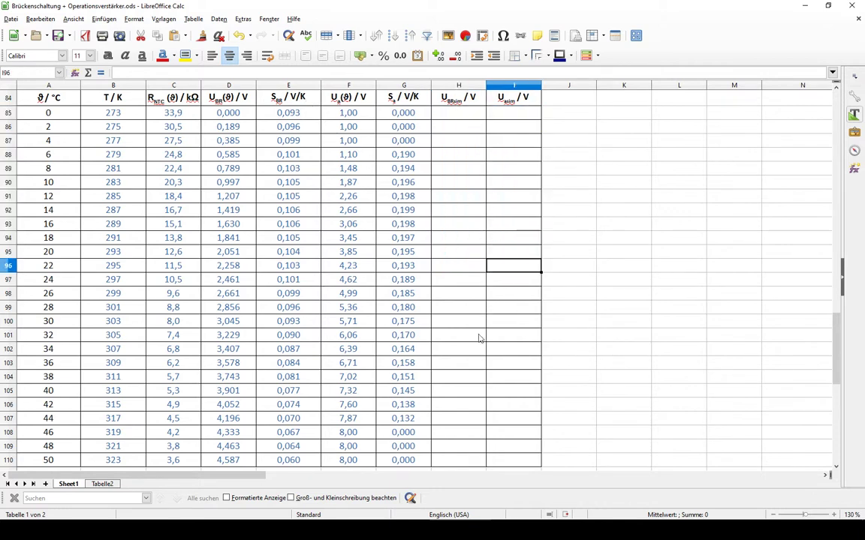
left_click(42, 109)
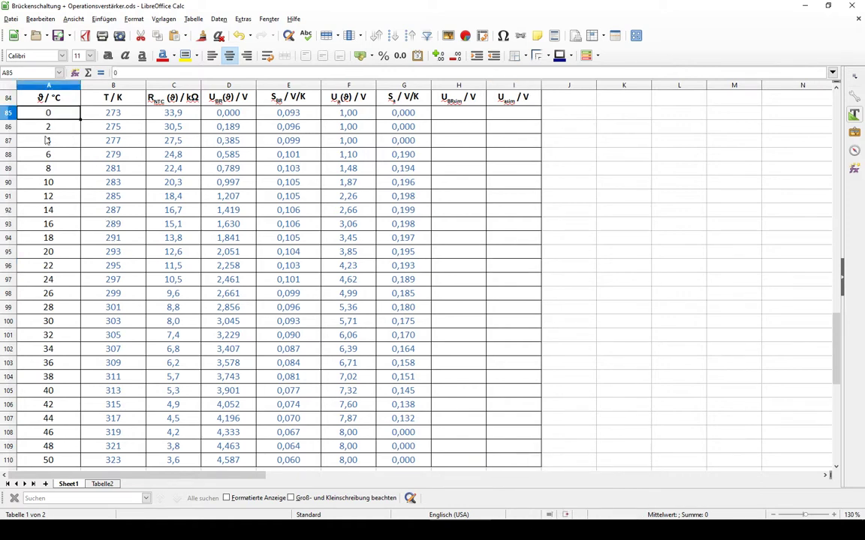
key("ctrl+Down")
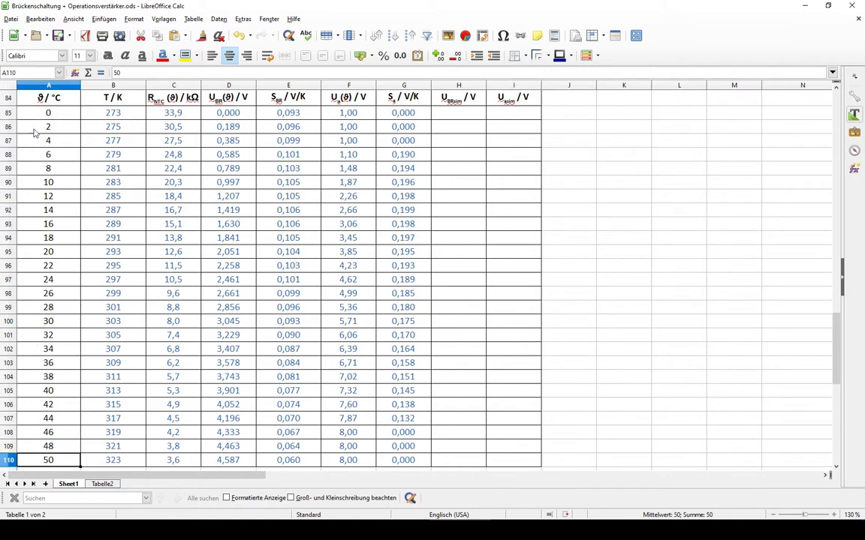
left_click(42, 129)
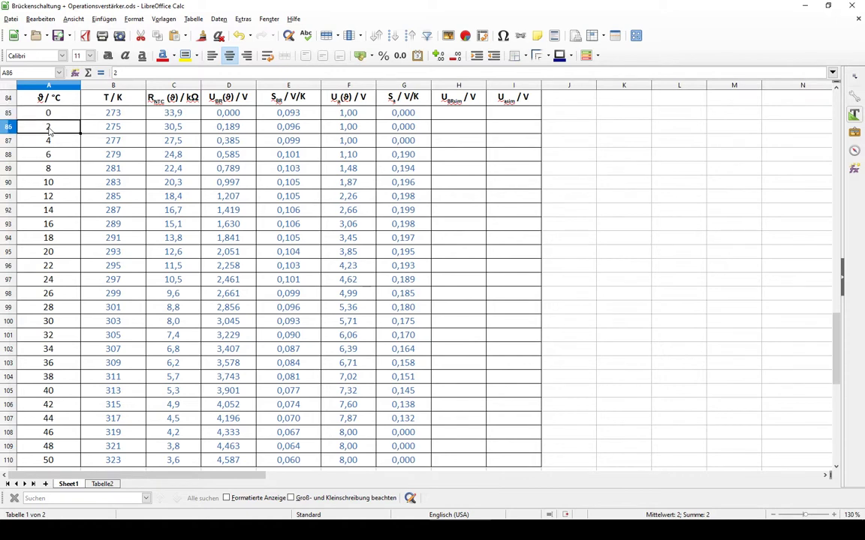
left_click(48, 144)
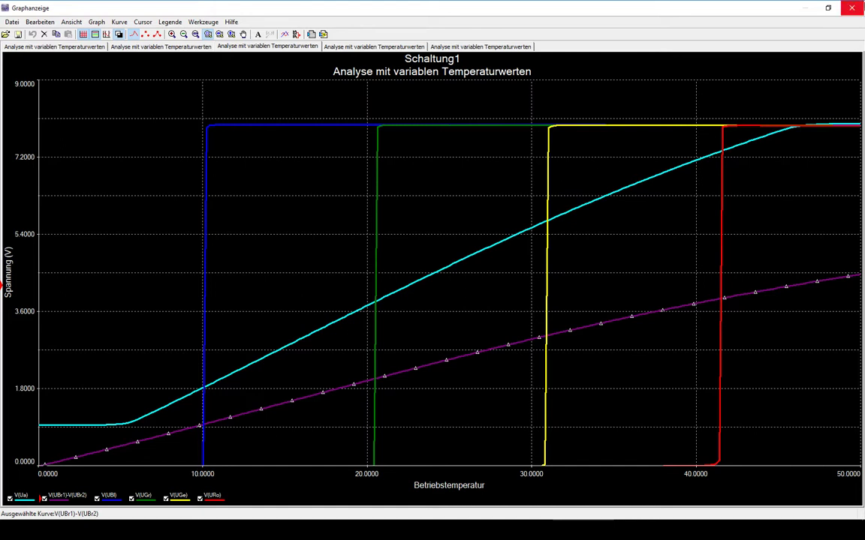
- Switch to Multisim, close the graph window and open the temperature sweep analysis settings for the circuit
left_click(858, 11)
left_click(167, 19)
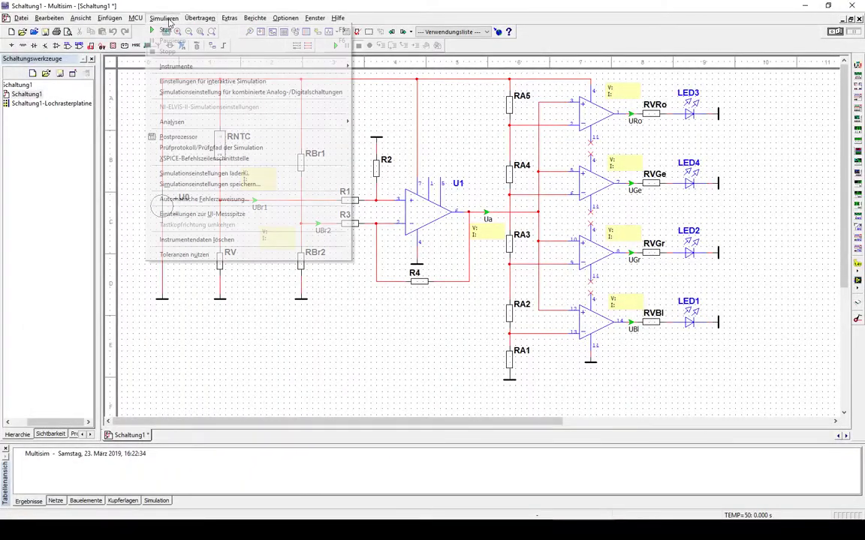
mouse_move(300, 122)
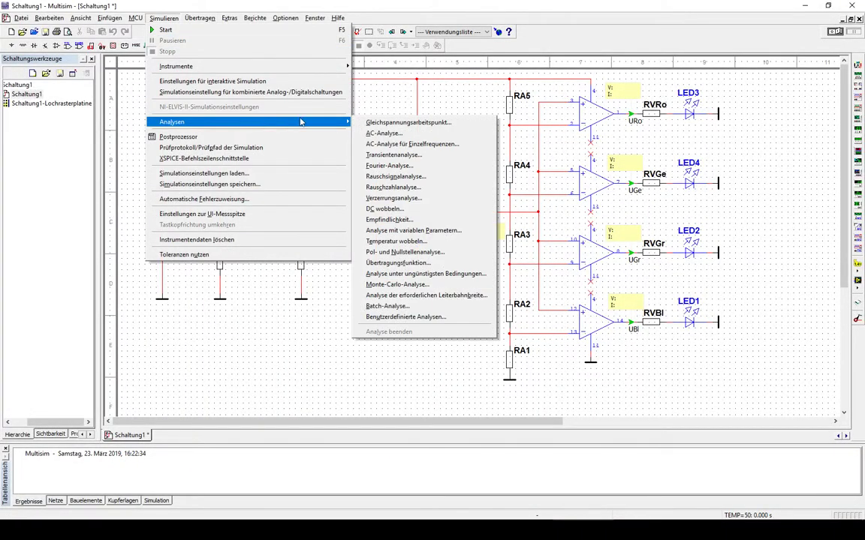
left_click(373, 220)
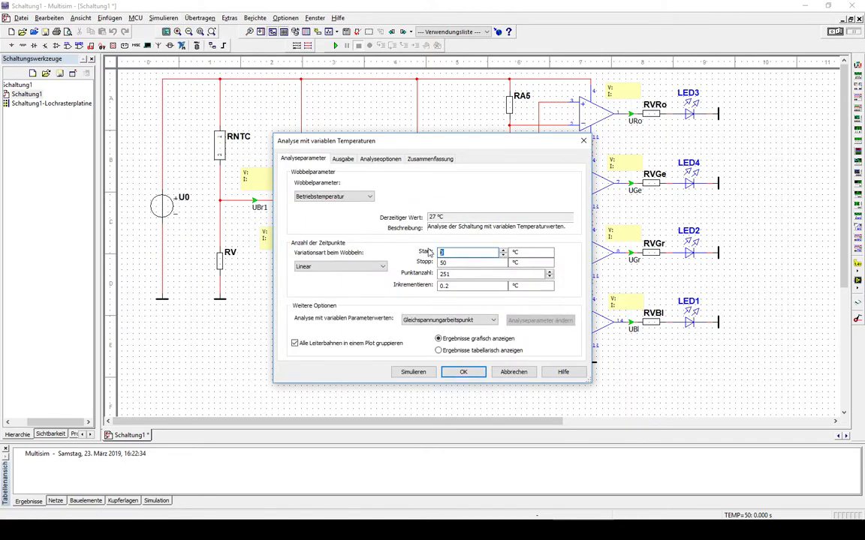
- Set the temperature sweep's increment to 2 °C, giving 26 points between 0 and 50 °C
key("Tab")
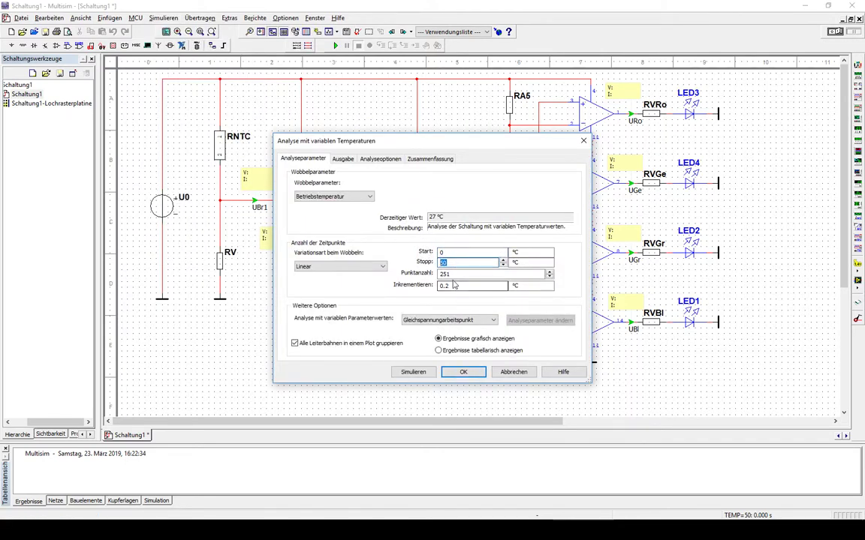
key("Tab")
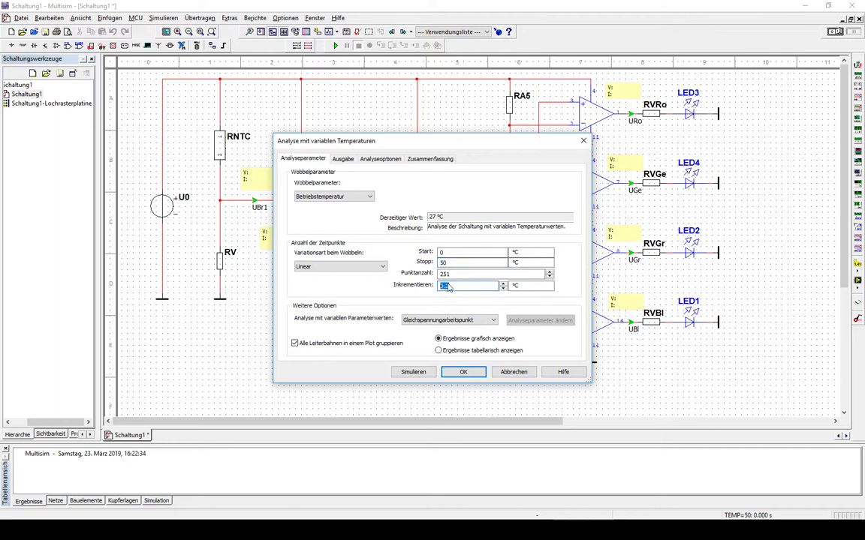
type("2")
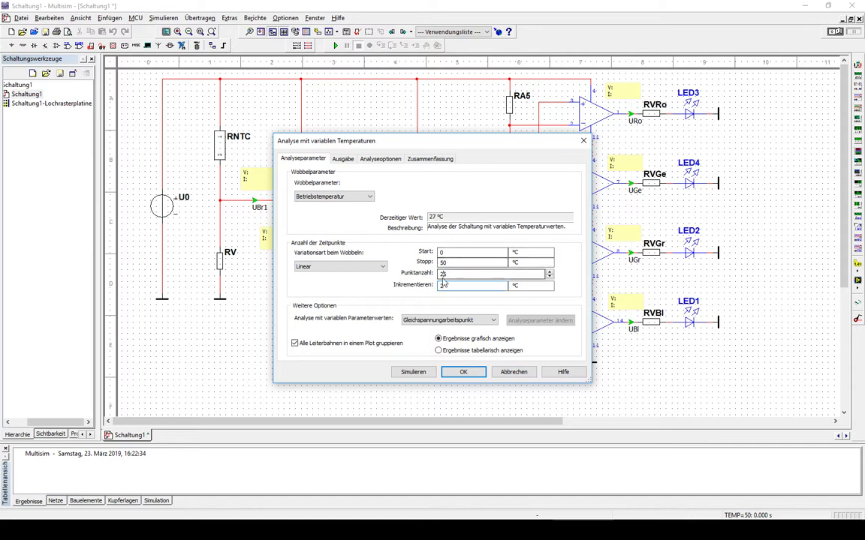
key("Tab")
type("25")
left_click(460, 262)
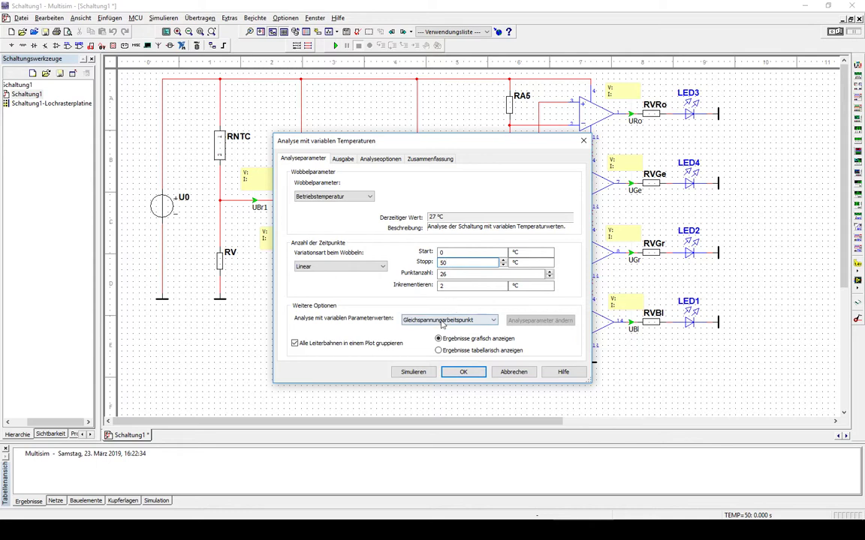
- Check that V(Ua) and V(UBr1)-V(UBr2) are the selected output variables and run the temperature sweep simulation
left_click(338, 162)
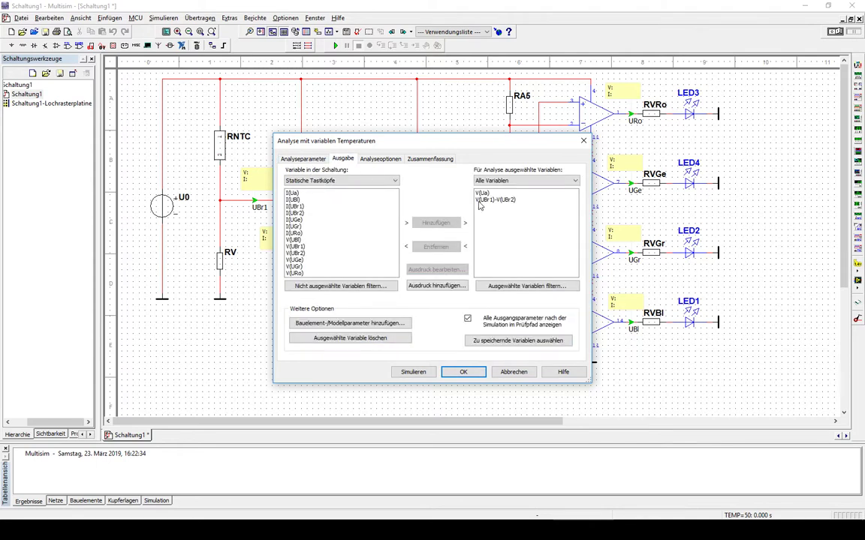
left_click(486, 193)
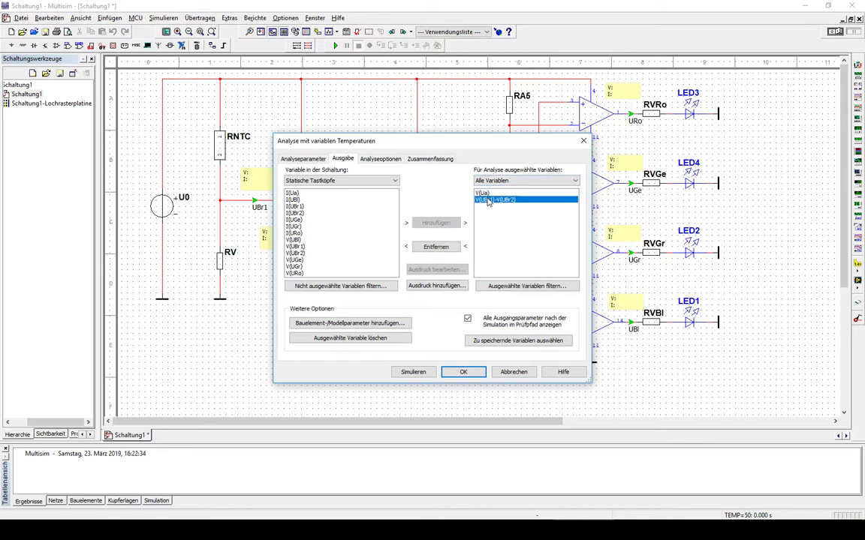
left_click(417, 374)
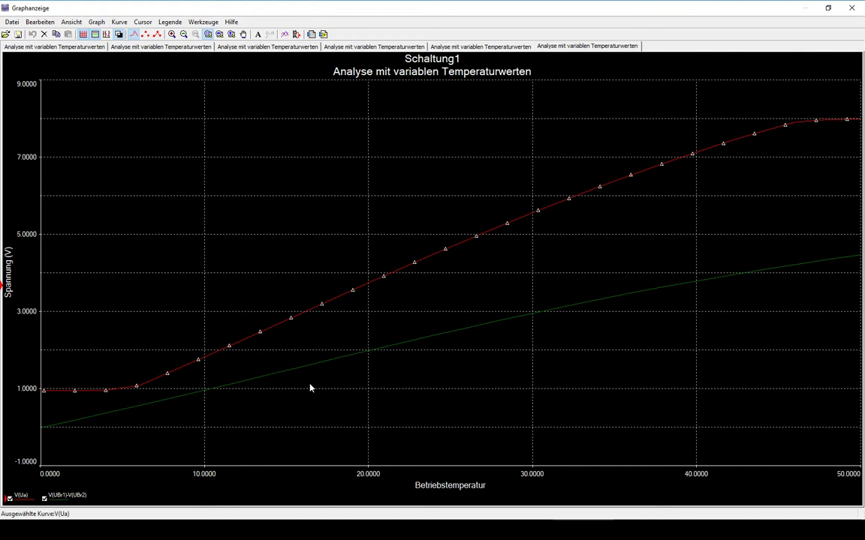
left_click(172, 382)
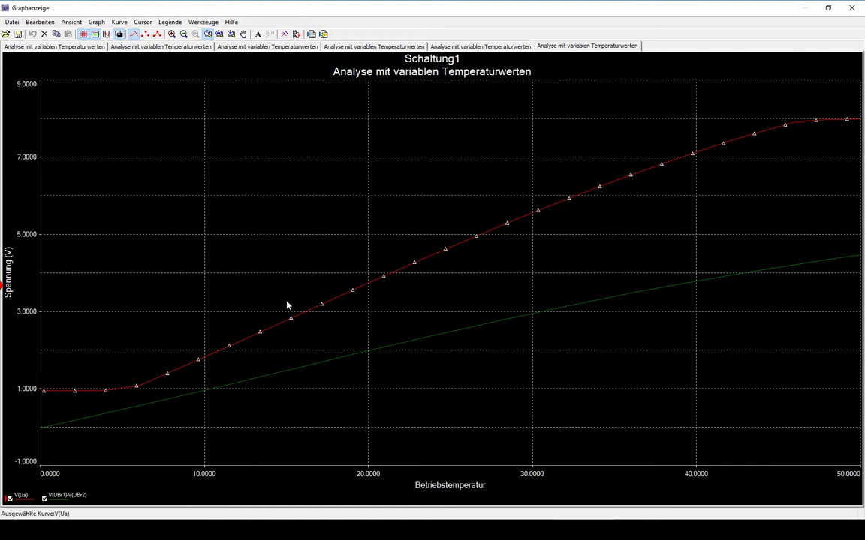
- Export both simulated curves, V(Ua) and V(UBr1)-V(UBr2), to a new Excel worksheet
left_click(311, 35)
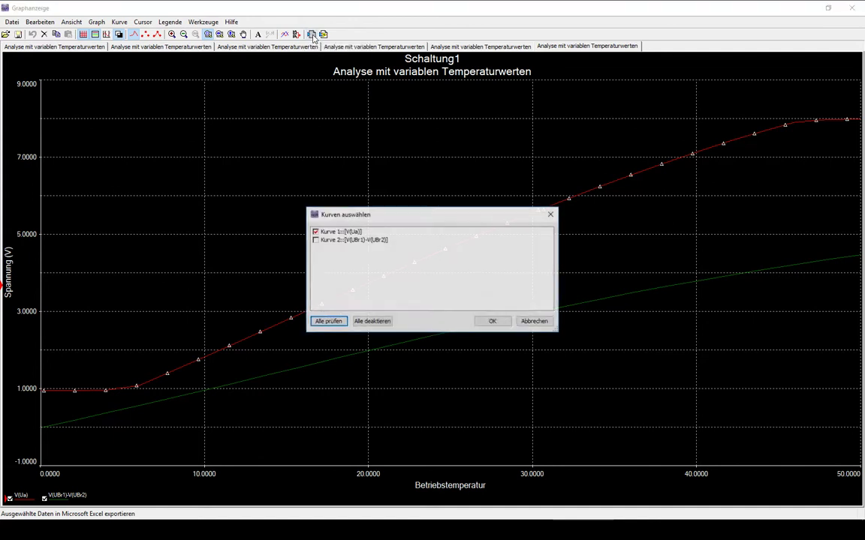
left_click(314, 240)
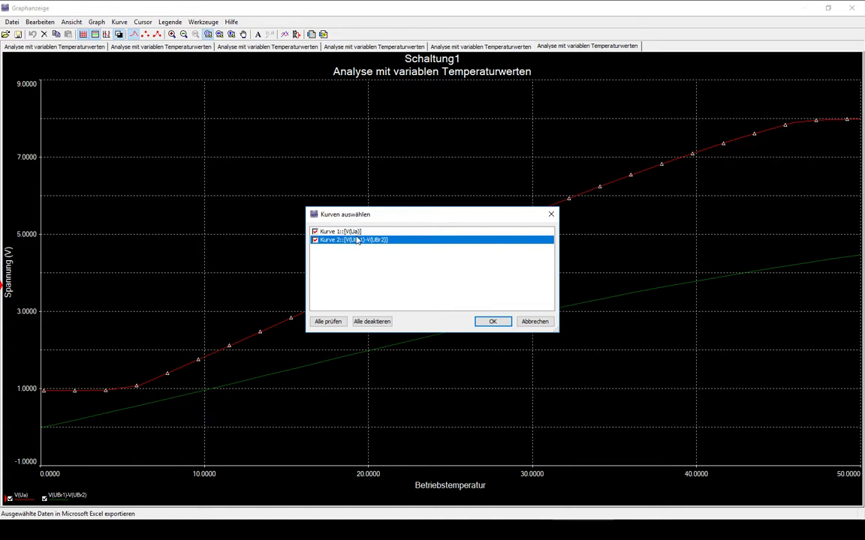
left_click(483, 324)
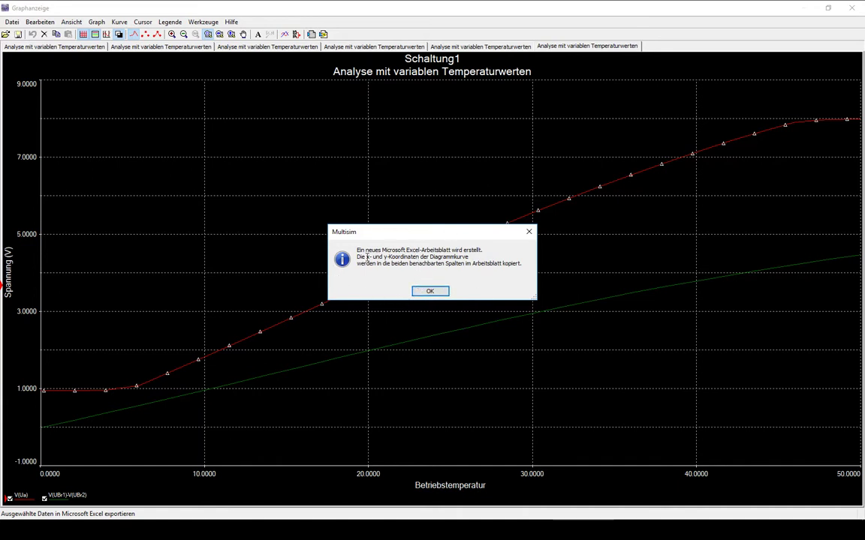
left_click_drag(358, 258, 383, 257)
left_click_drag(383, 259, 434, 259)
left_click(424, 269)
left_click_drag(370, 264, 495, 270)
left_click(492, 271)
left_click(430, 292)
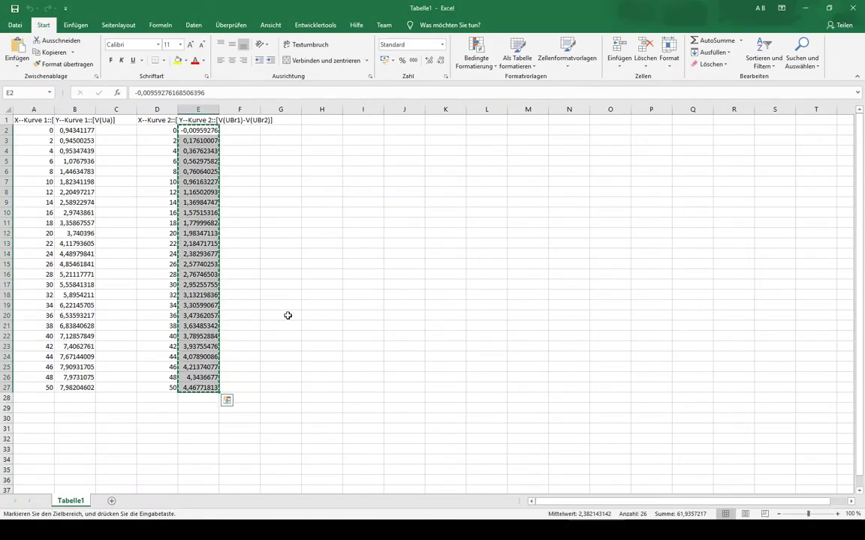
- Examine the exported temperature and voltage columns for both curves in the new Excel worksheet
left_click(288, 316)
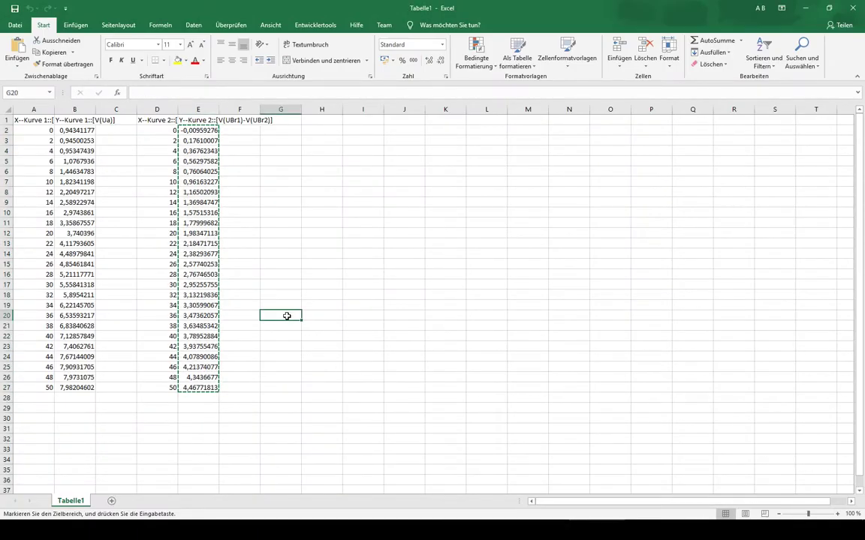
double_click(252, 285)
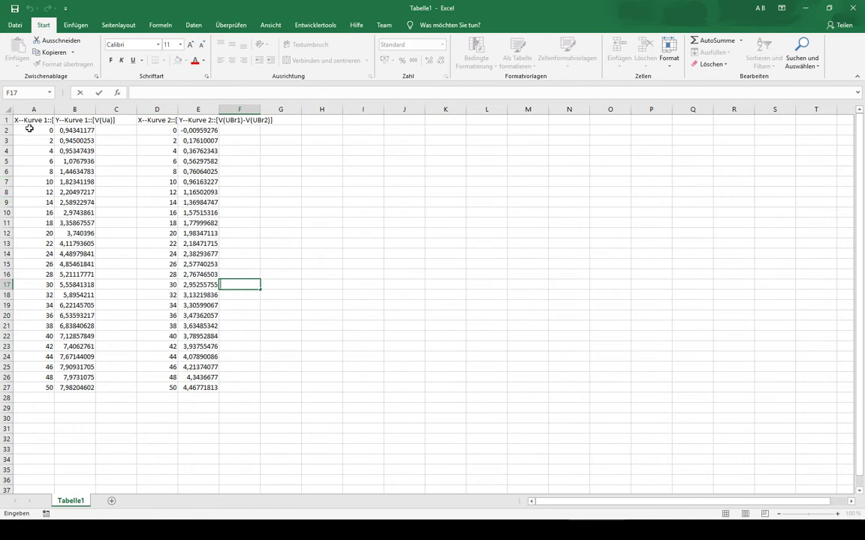
left_click_drag(30, 131, 46, 387)
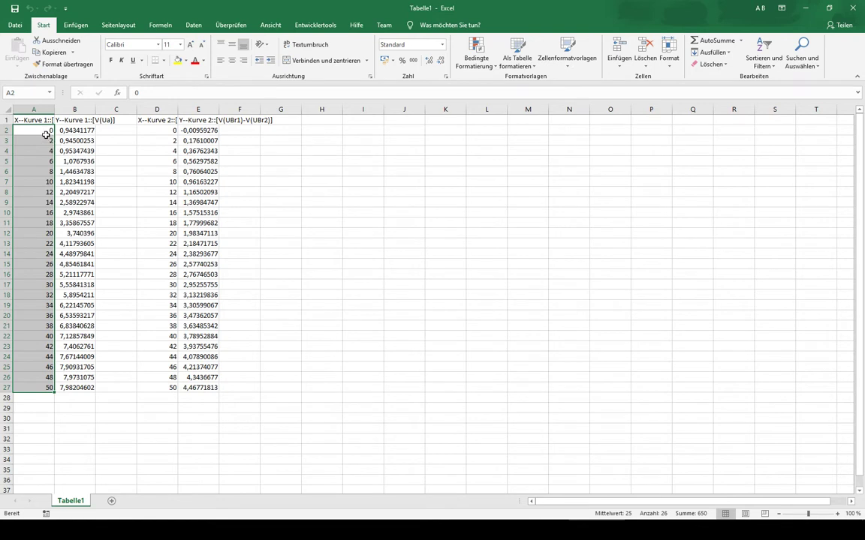
left_click(43, 130)
left_click(42, 142)
left_click(42, 152)
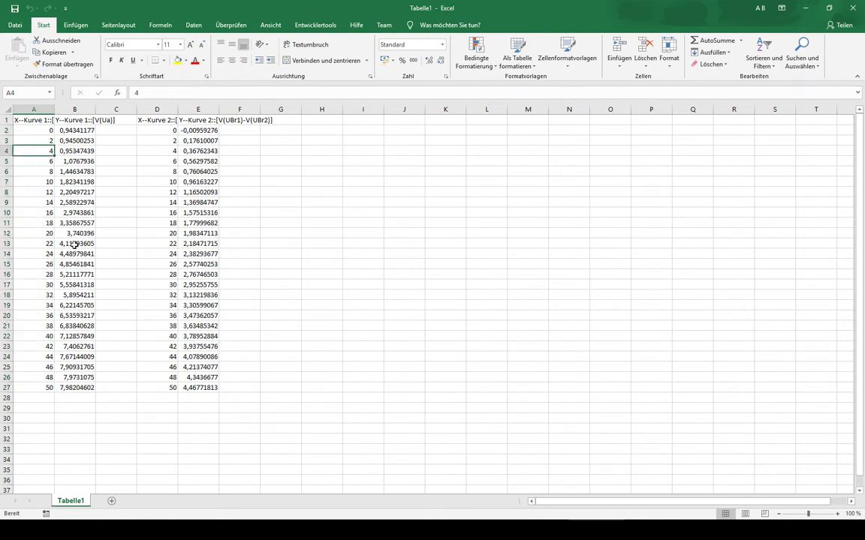
left_click_drag(69, 131, 88, 387)
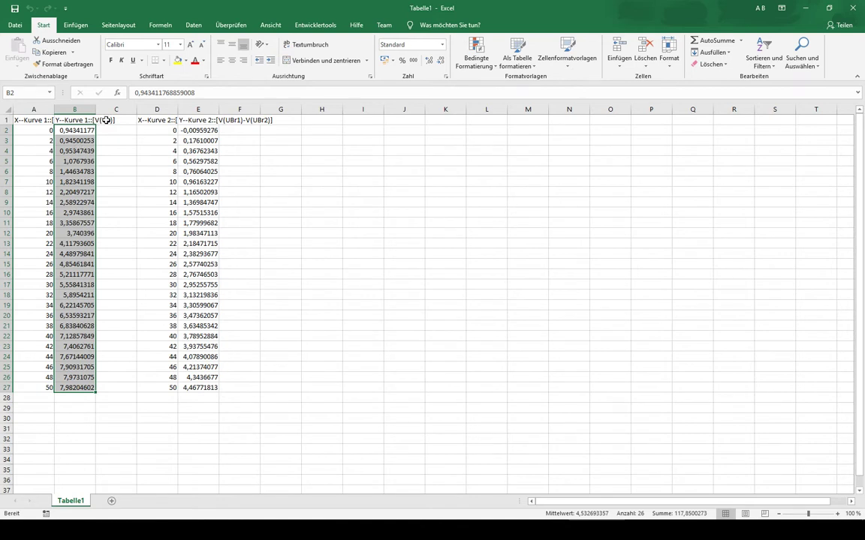
left_click_drag(153, 129, 153, 388)
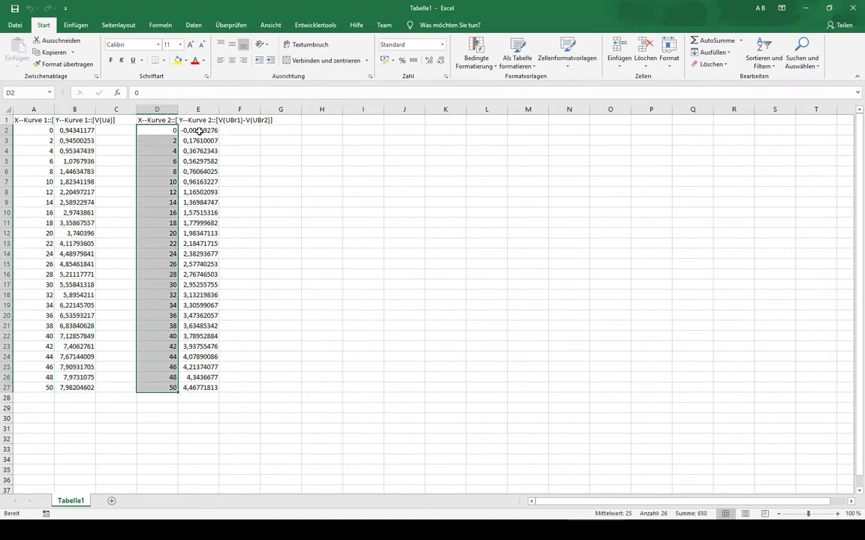
left_click_drag(199, 130, 202, 378)
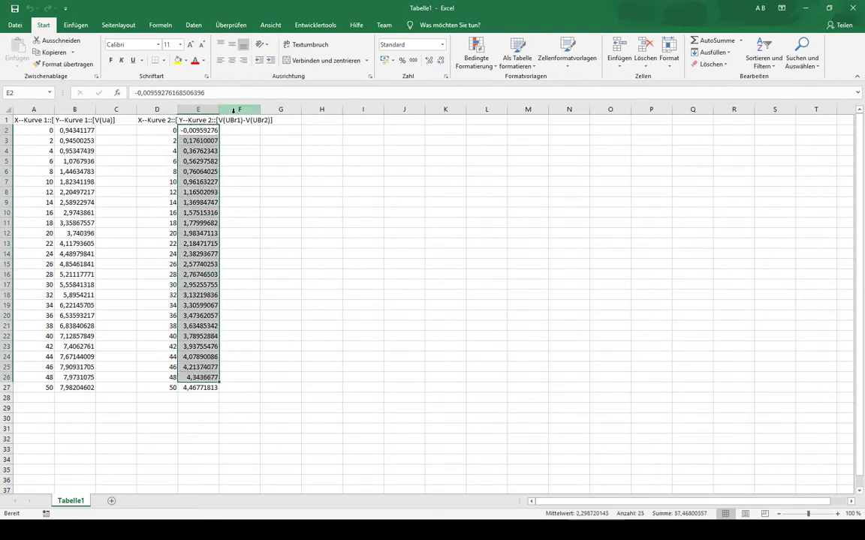
left_click(197, 172)
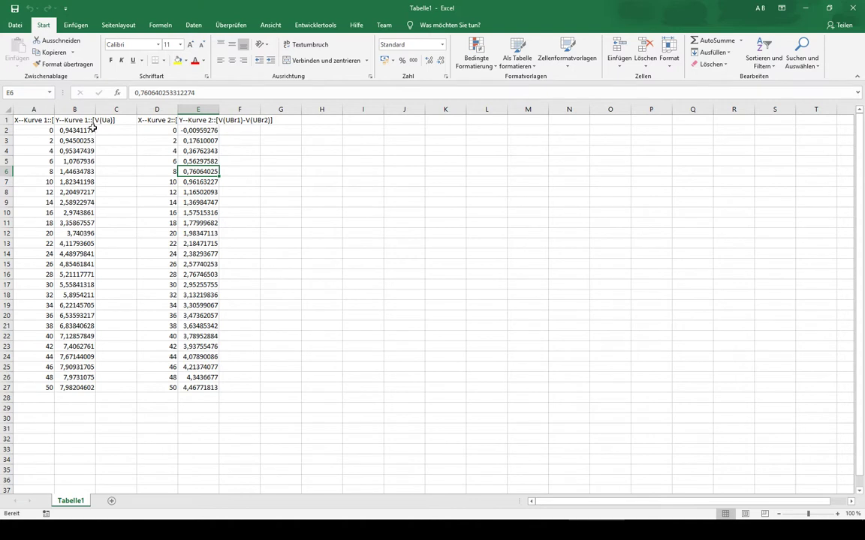
- Copy the V(Ua) values in B2:B27 and paste them into the Uasim column of the LibreOffice Calc sheet, starting at I85
left_click_drag(93, 129, 84, 386)
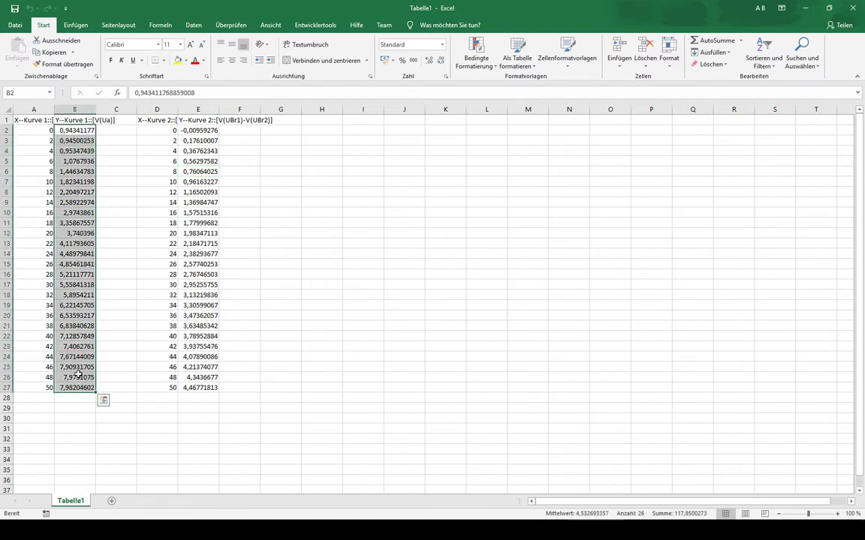
key("ctrl+c")
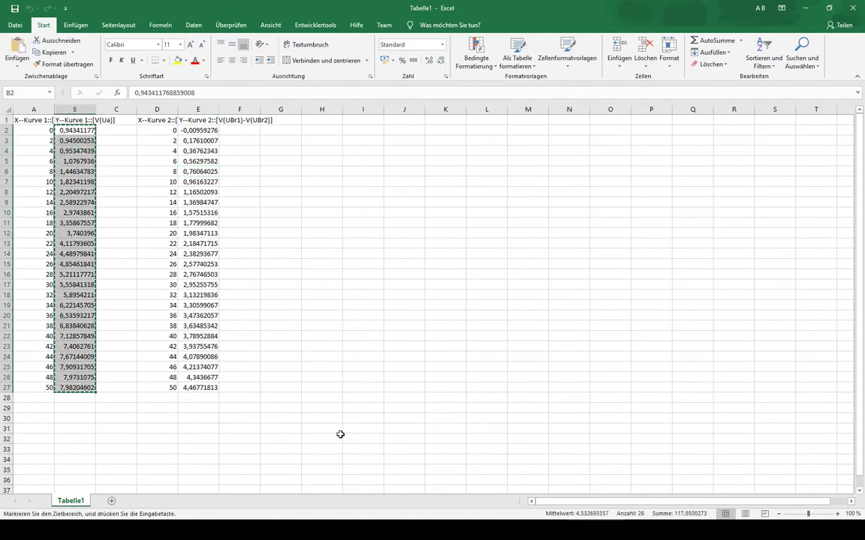
key("alt+Tab")
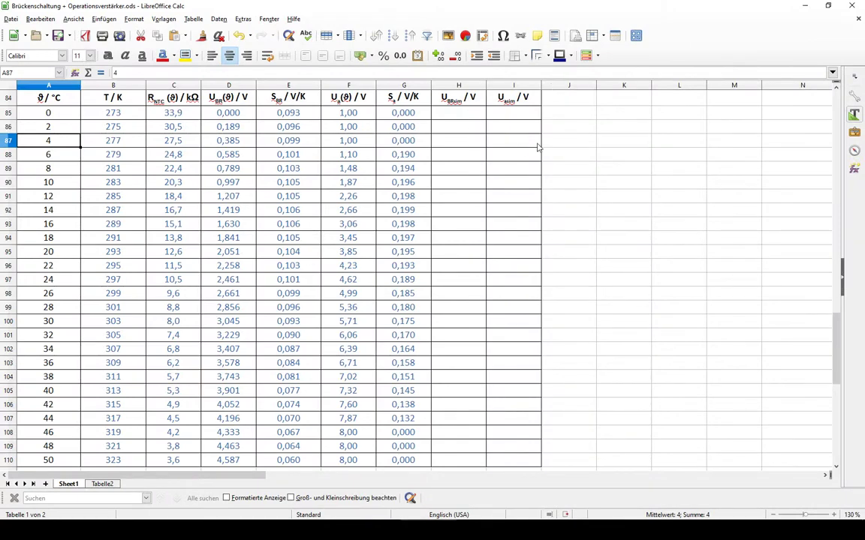
left_click(504, 111)
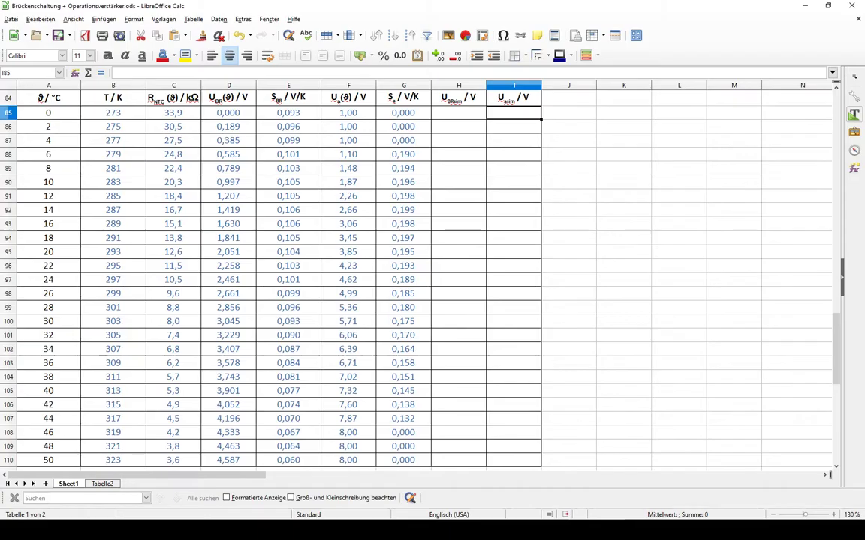
key("ctrl+v")
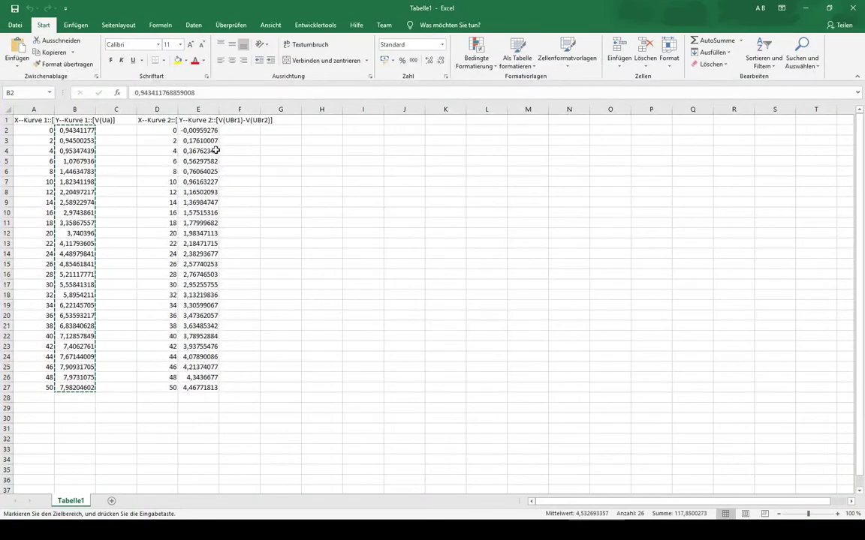
- Copy the V(UBr1)-V(UBr2) values in E2:E27 from Excel into the Calc sheet's UBRsim column, starting at H85
left_click(198, 130)
left_click_drag(198, 130, 198, 388)
key("ctrl+c")
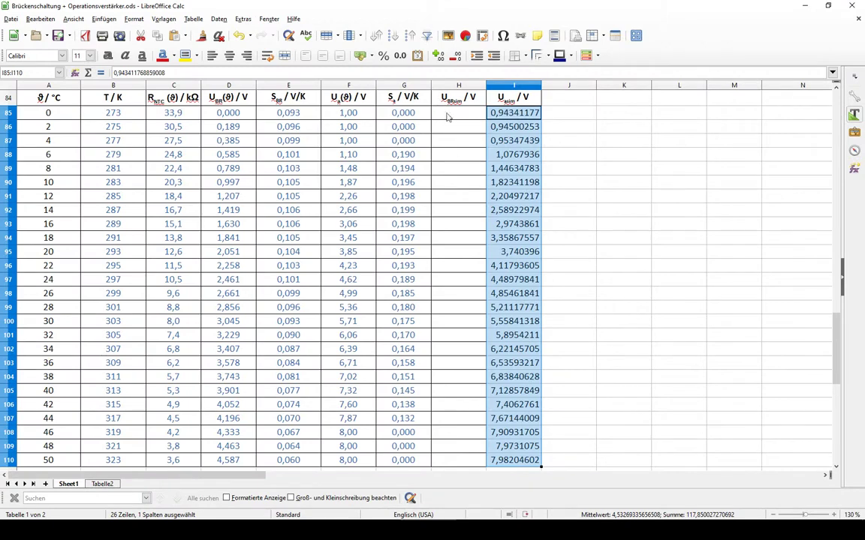
left_click(447, 114)
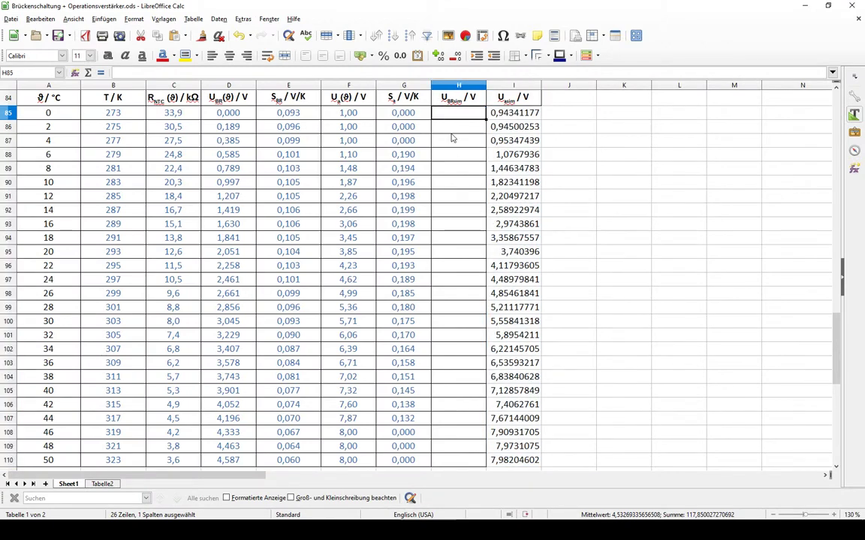
key("ctrl+v")
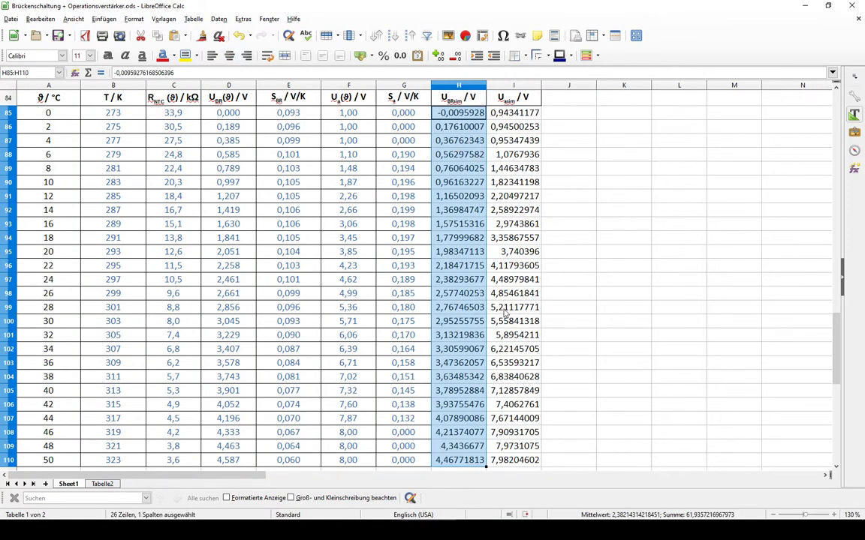
scroll(505, 314, "down", 1)
scroll(480, 270, "up", 1)
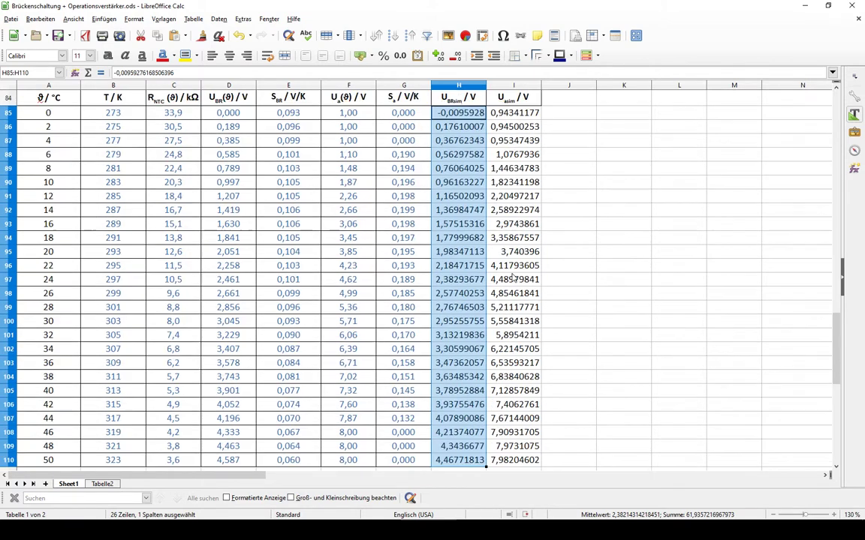
- Reduce the simulated voltages in H85:I110 to three decimal places
left_click(504, 112, "shift")
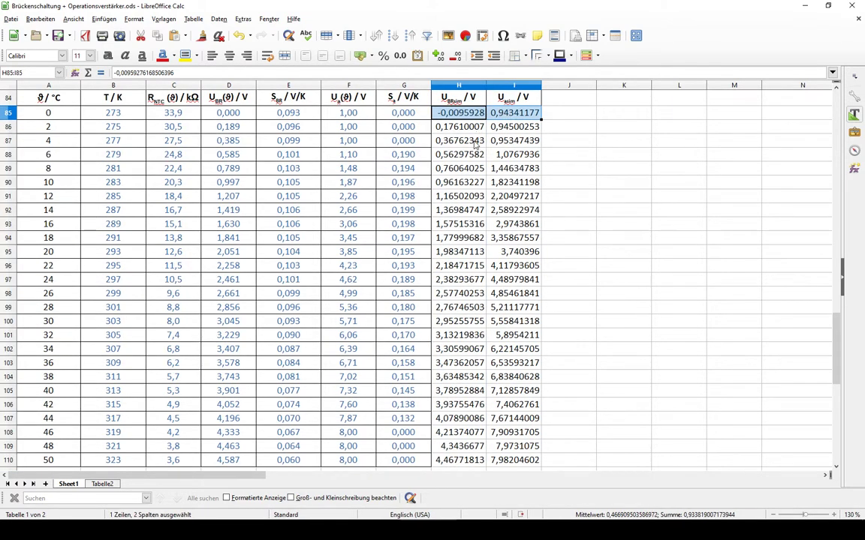
left_click_drag(458, 113, 515, 461)
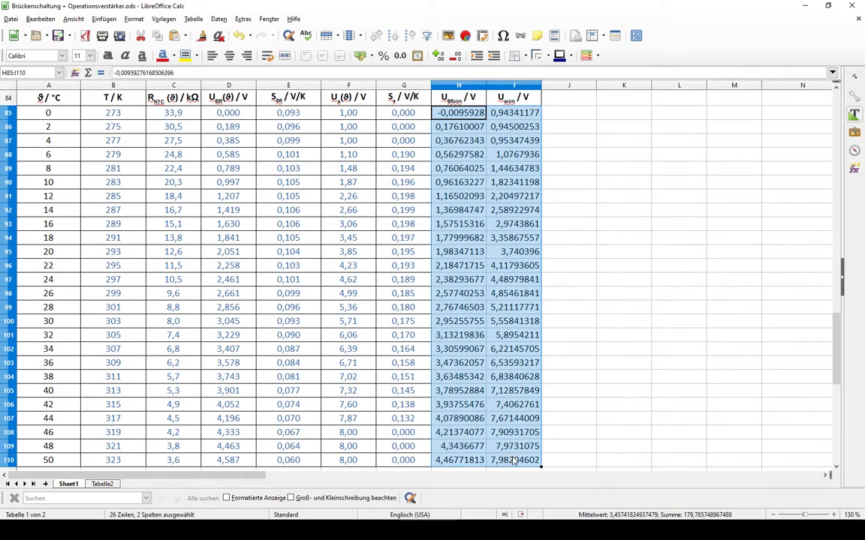
left_click(454, 58)
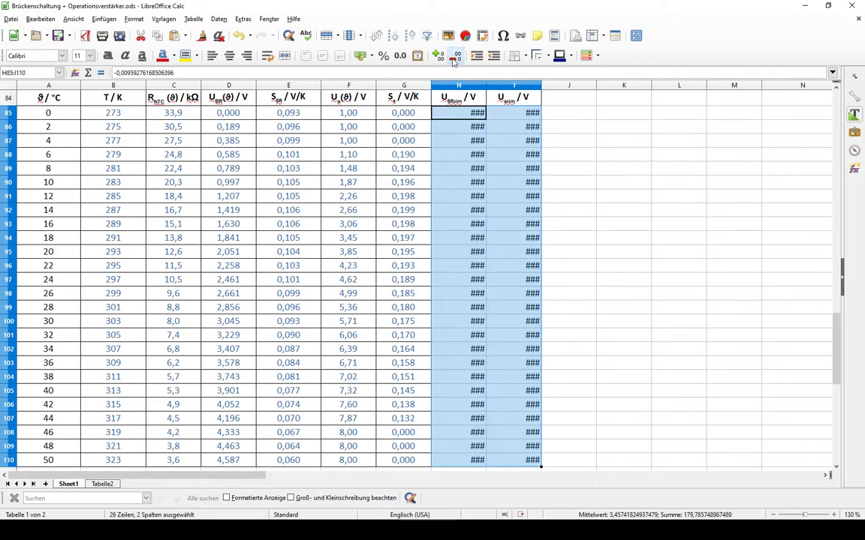
left_click(454, 57)
left_click(454, 57)
left_click(454, 58)
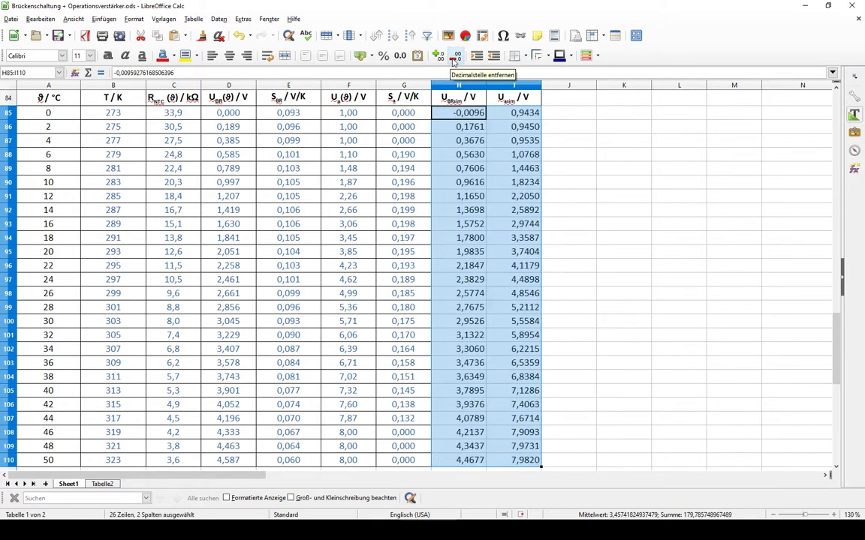
left_click(453, 58)
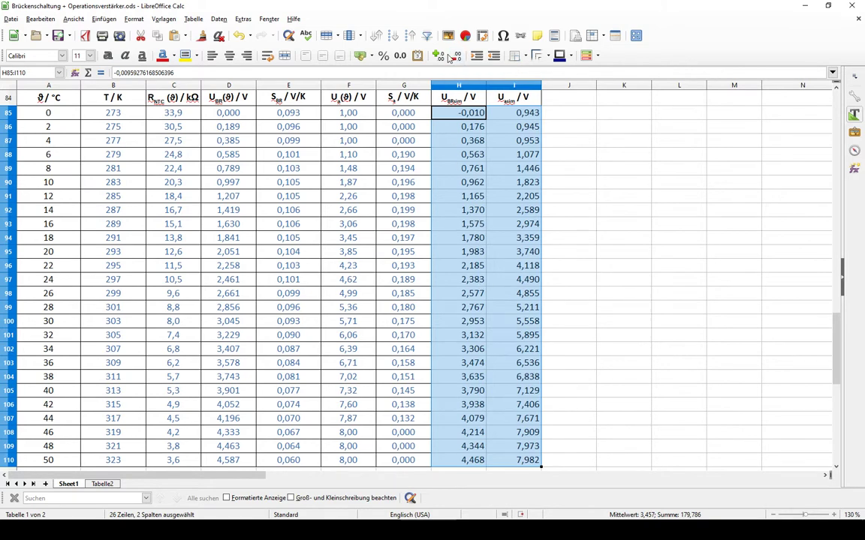
- Apply a border line style to the simulated columns H84:I110 and centre their contents
left_click(482, 184)
left_click_drag(525, 460, 458, 97)
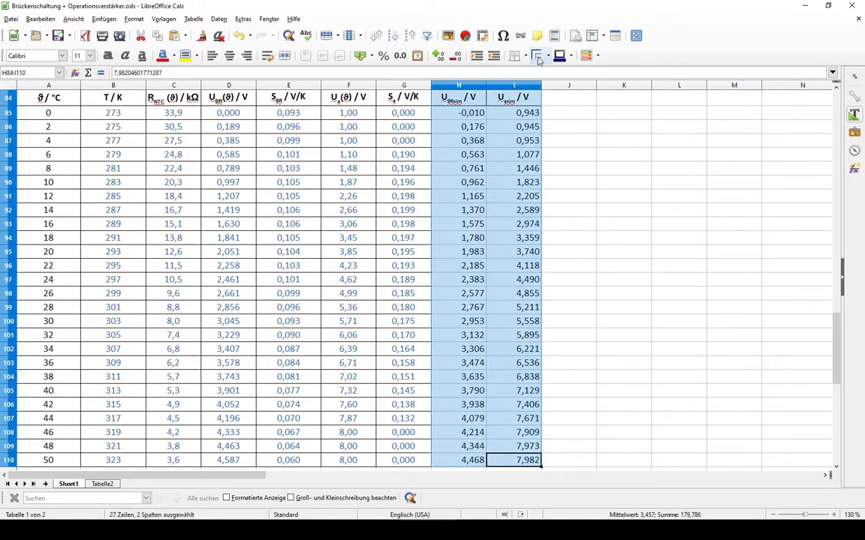
left_click(536, 57)
left_click(501, 106)
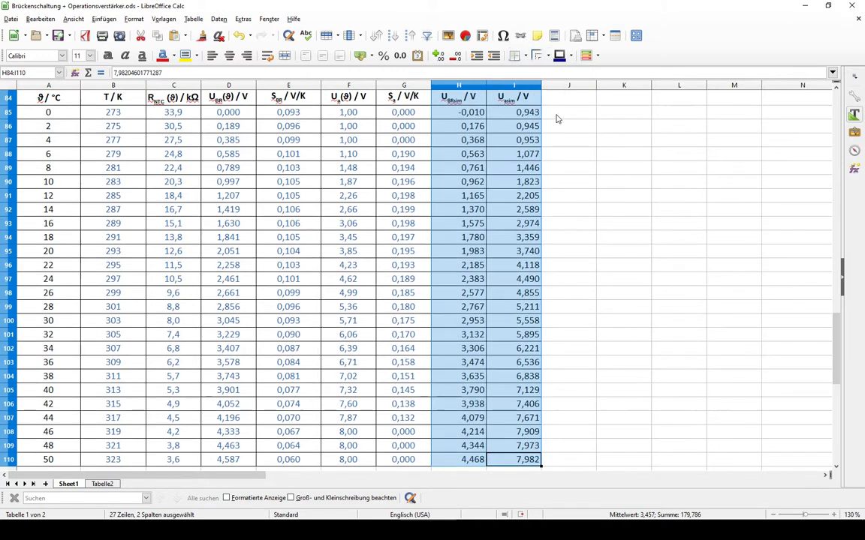
left_click(229, 55)
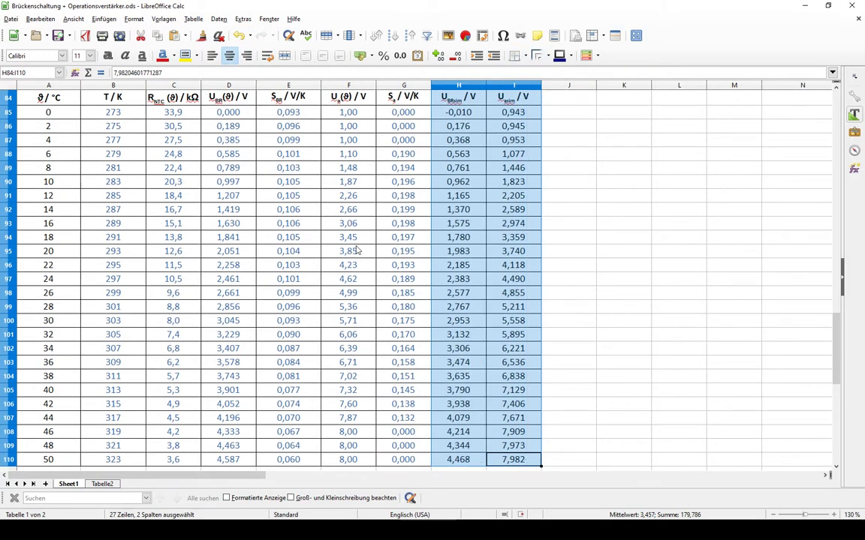
- Compare the calculated UBR values in column D with the simulated UBRsim values in column H for 0 to 8 °C
left_click(359, 239)
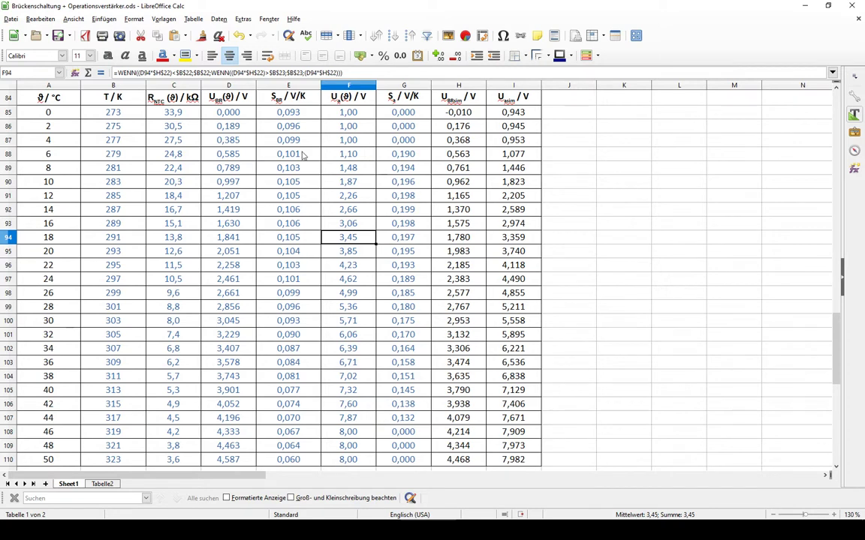
left_click(457, 111)
left_click(240, 113)
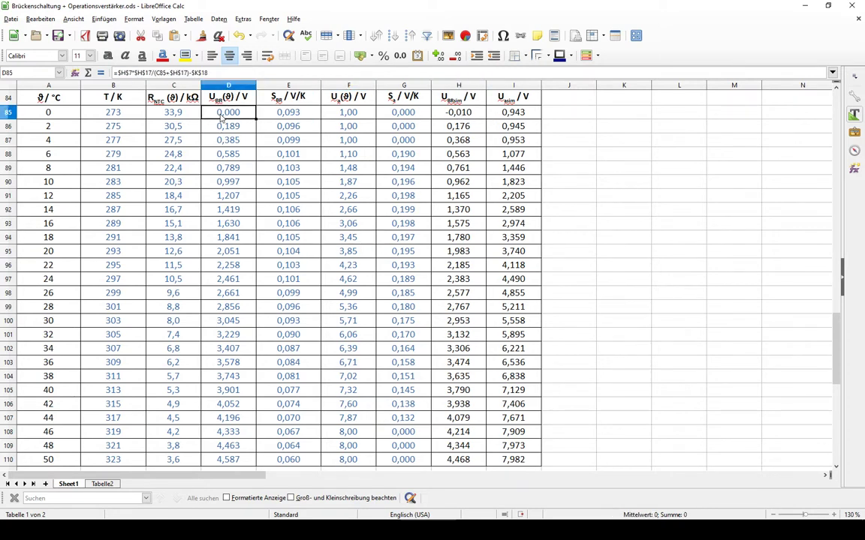
left_click(439, 113)
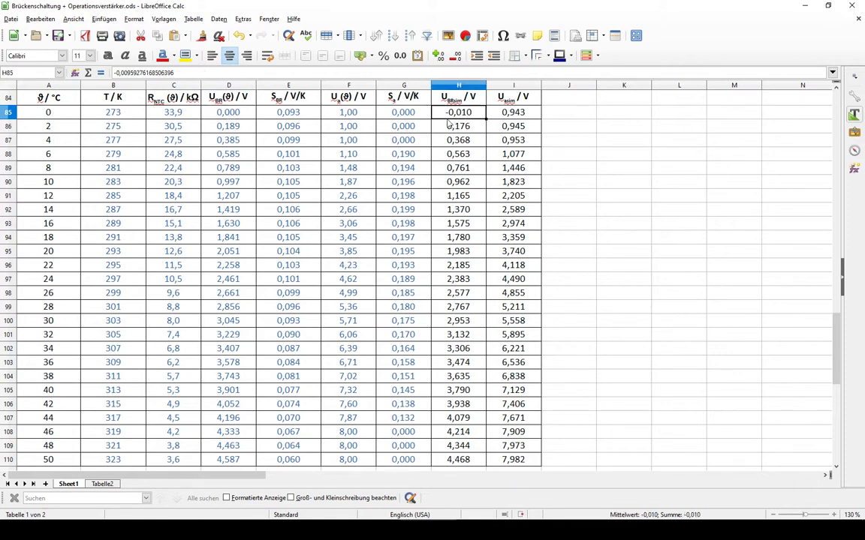
left_click(210, 125)
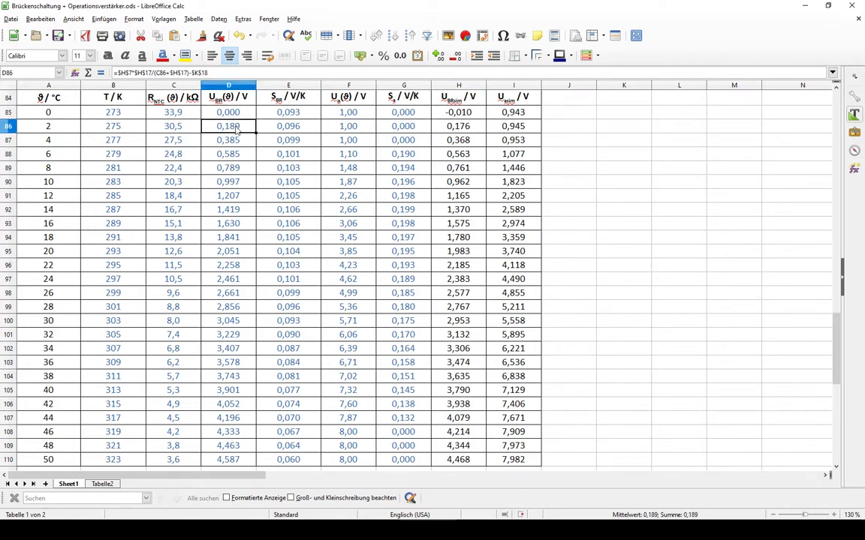
left_click(455, 127)
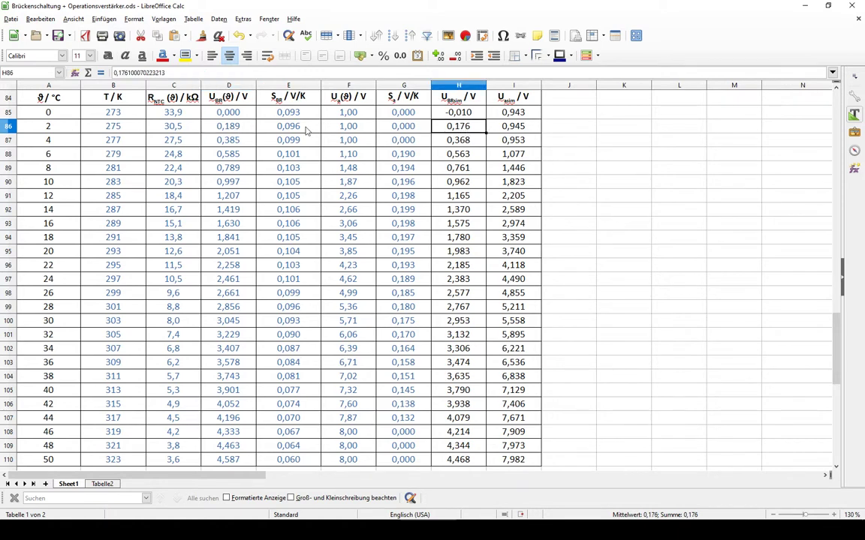
left_click(235, 141)
left_click(442, 141)
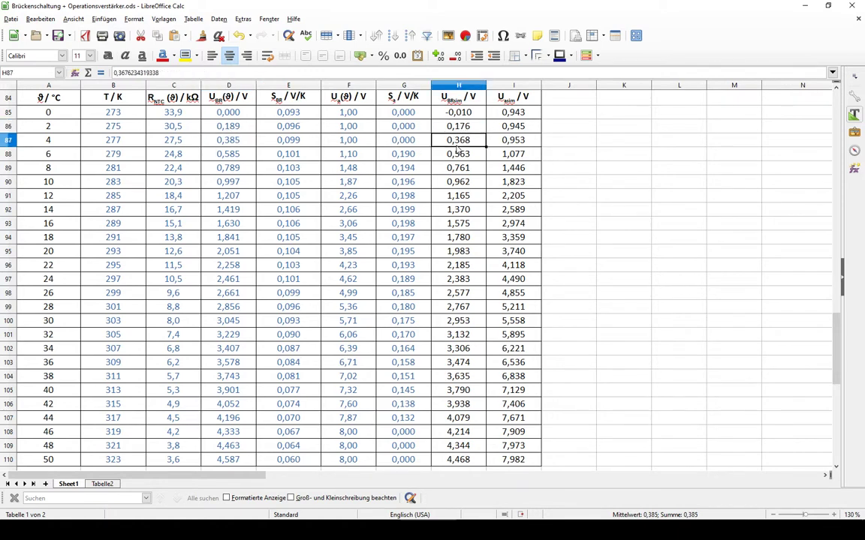
left_click(240, 154)
left_click(453, 154)
left_click(228, 168)
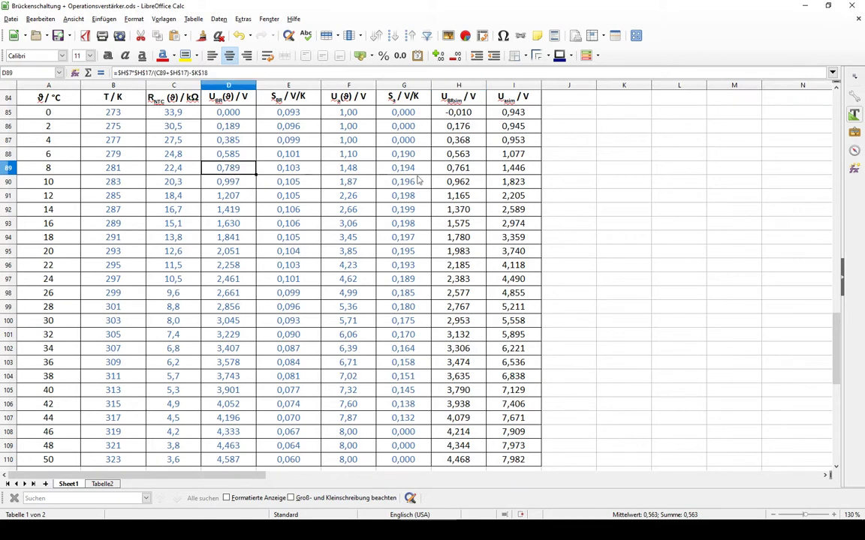
left_click(453, 169)
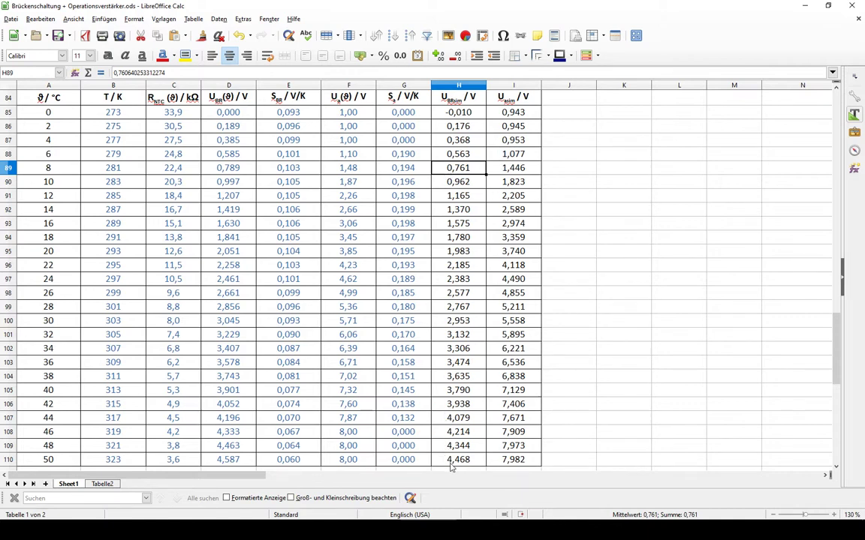
- Try an XY scatter chart of UBR and UBRsim against temperature, previewing points only, points and lines, and lines only, and cancel it
left_click_drag(458, 461, 446, 105)
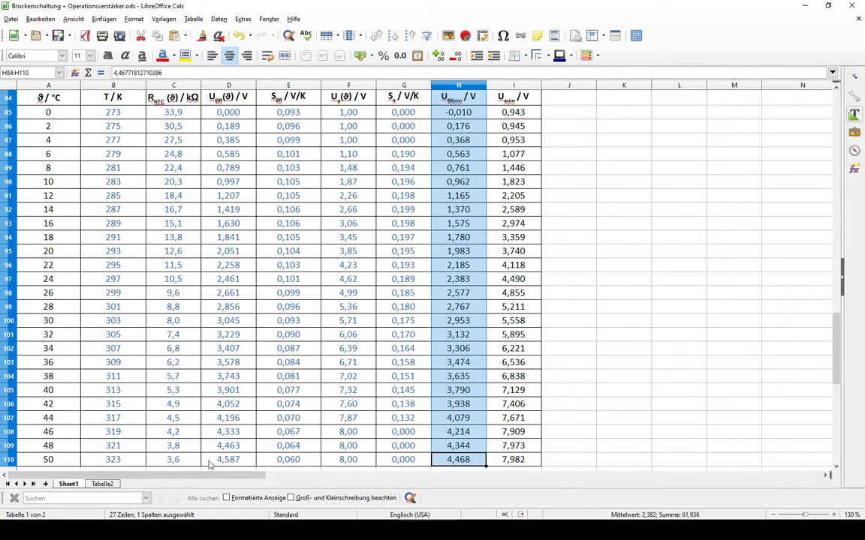
left_click_drag(224, 464, 232, 126)
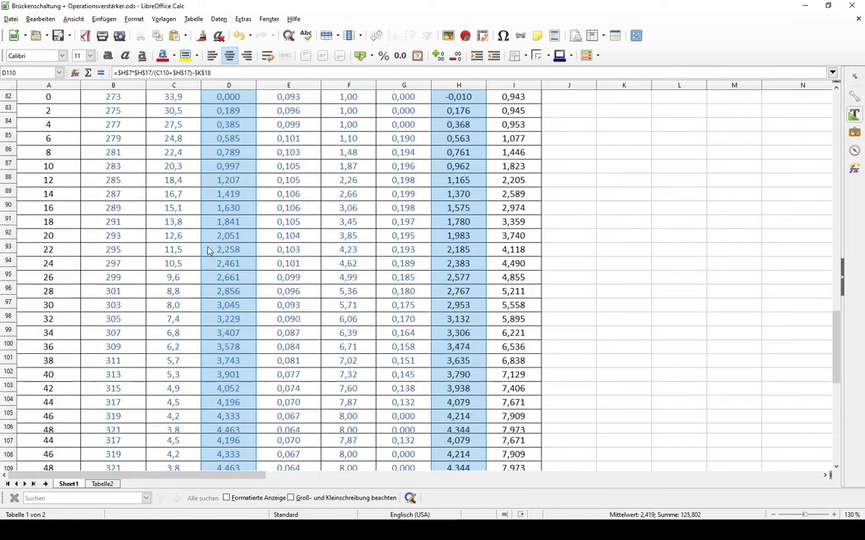
scroll(199, 240, "down", 1)
left_click_drag(49, 444, 49, 117)
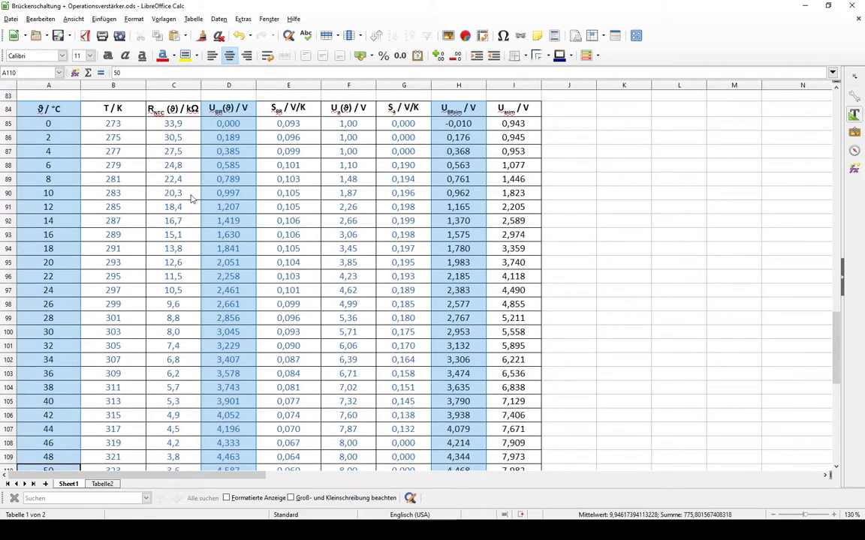
left_click(103, 19)
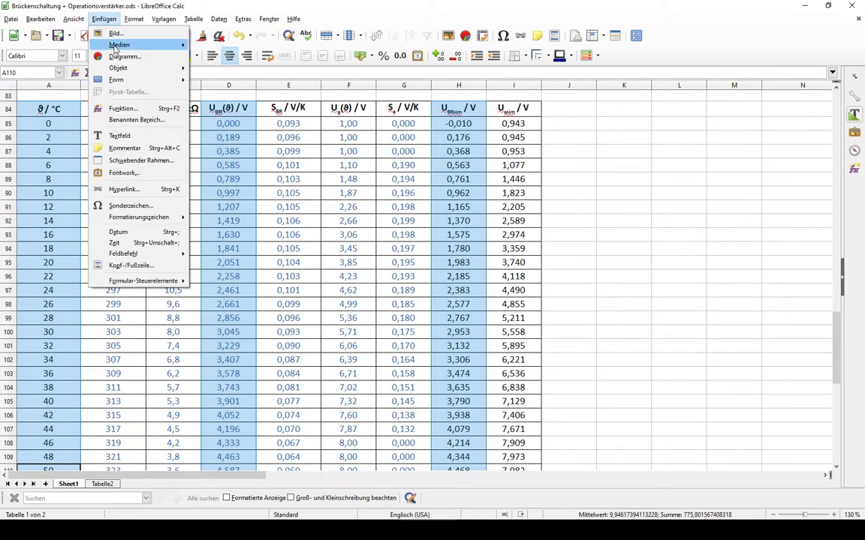
left_click(118, 57)
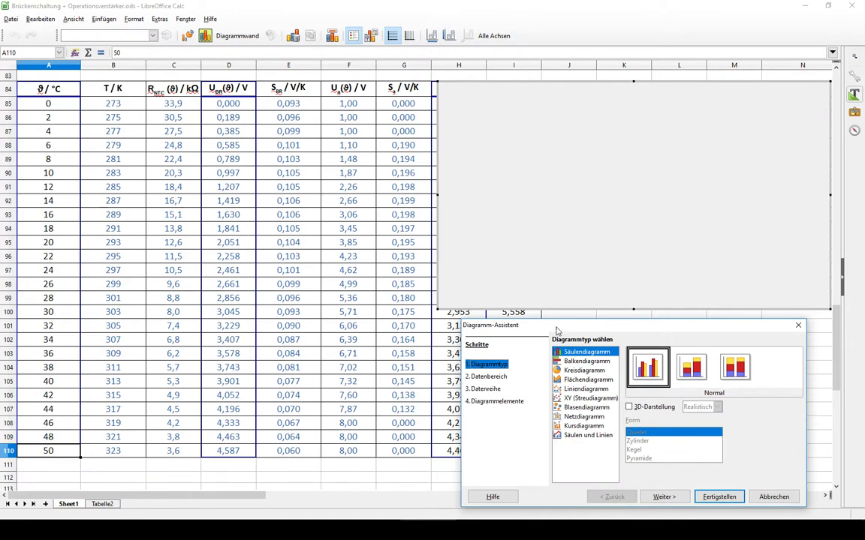
left_click(477, 240)
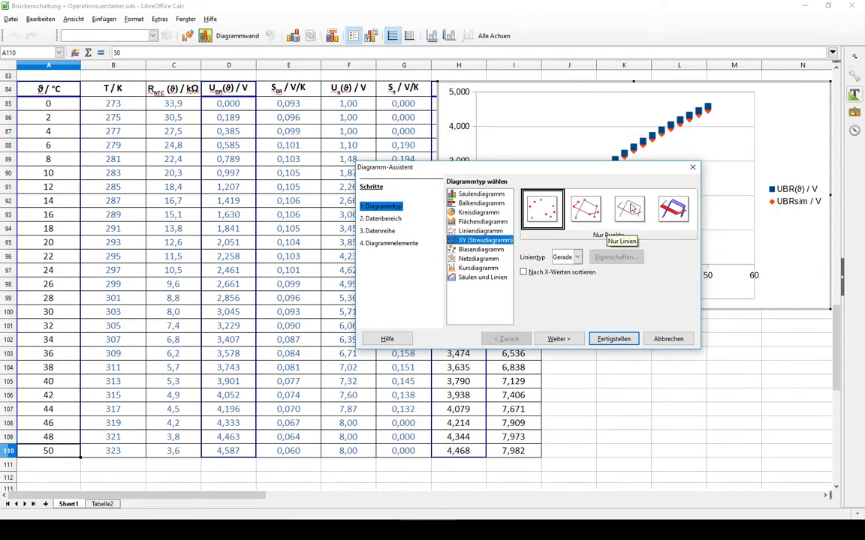
left_click_drag(617, 170, 621, 279)
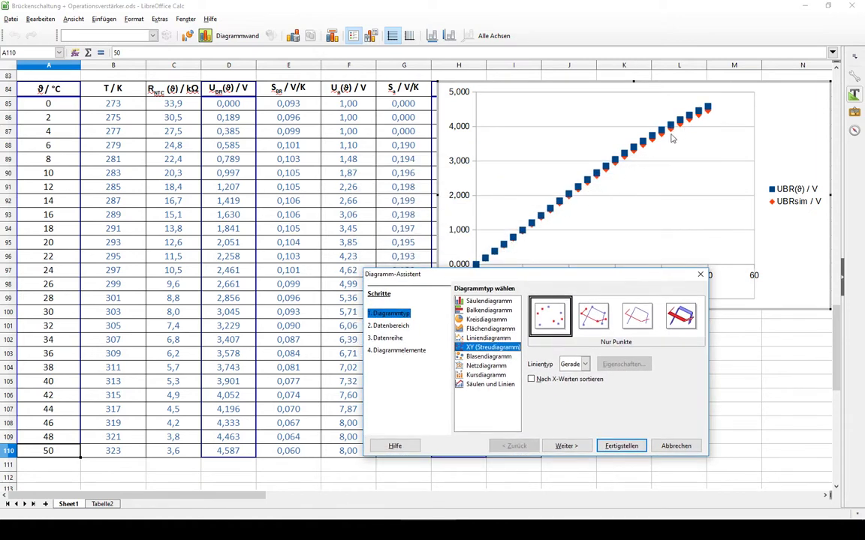
left_click(593, 316)
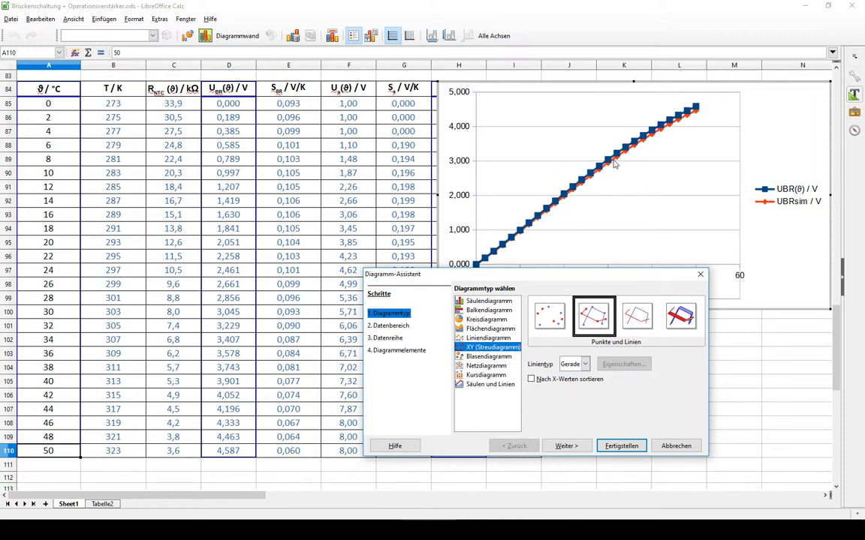
left_click(637, 316)
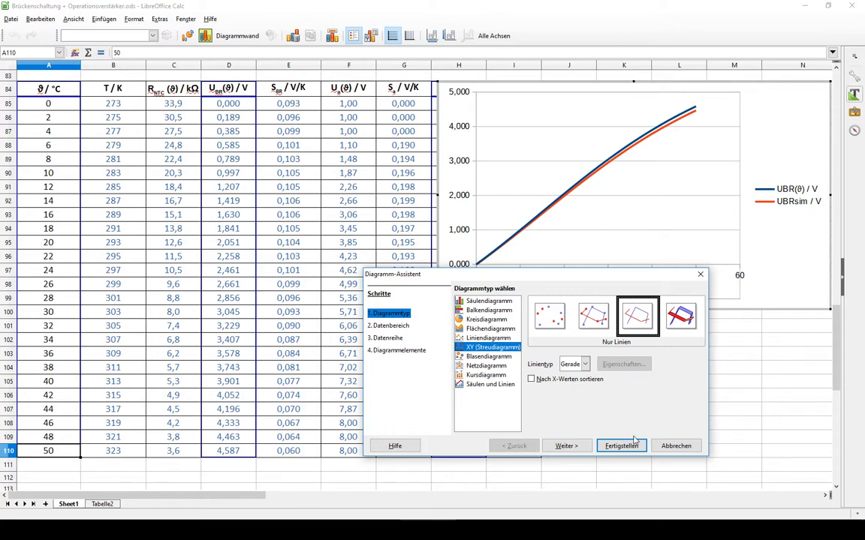
left_click(676, 446)
- Examine the existing Brückenspannung and Ausgangsspannung charts at 200 % zoom, comparing the calculated and simulated curves
scroll(156, 324, "down", 7)
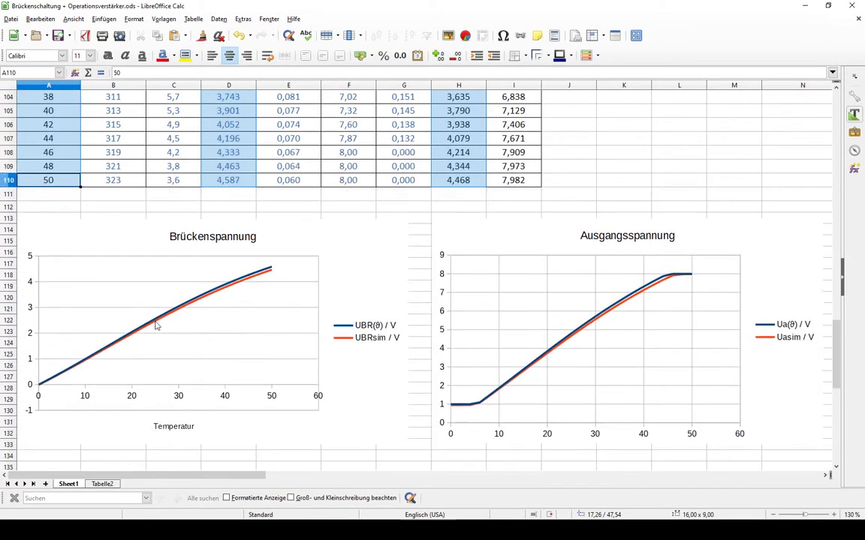
scroll(156, 325, "up", 5)
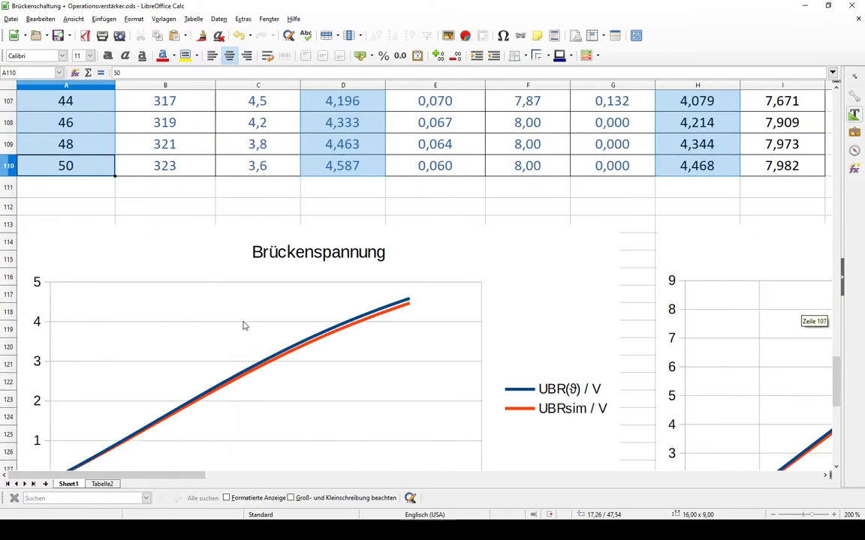
scroll(244, 326, "down", 1)
left_click(267, 141)
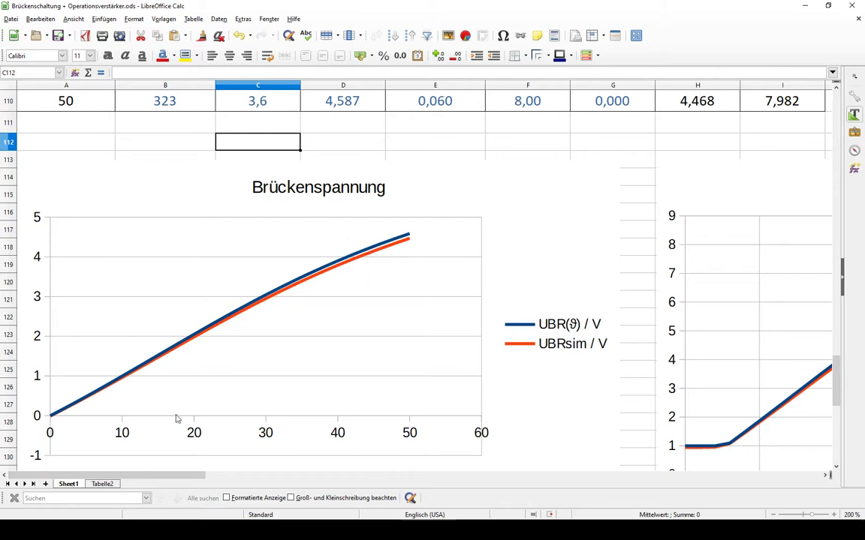
left_click_drag(154, 476, 305, 474)
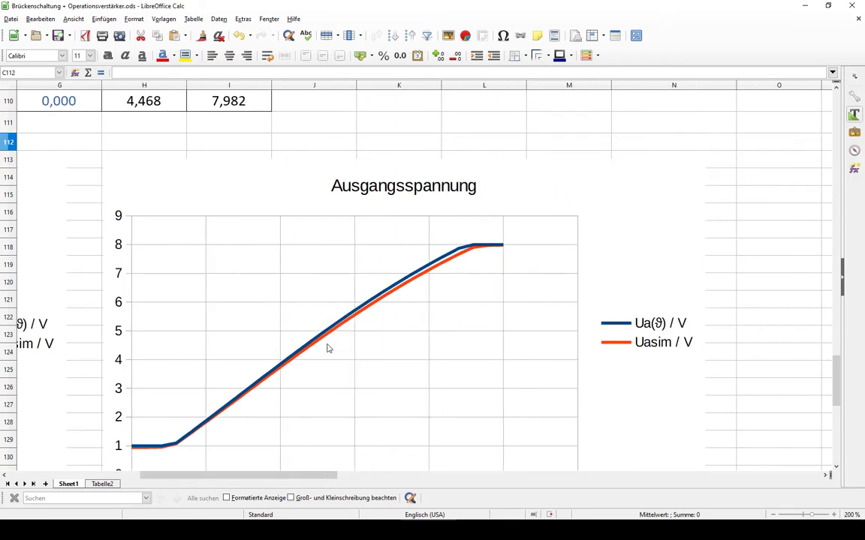